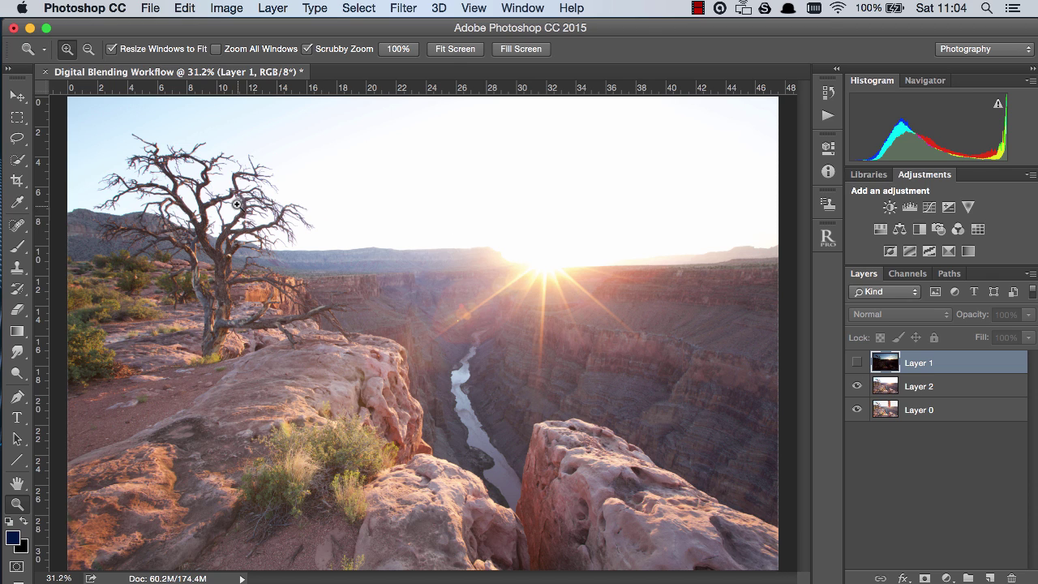
Scrubby-zoom over the bare tree to about 215% to inspect its branch edges.
{"action": "left_click_drag", "start_coordinate": [234, 201], "coordinate": [355, 221]}
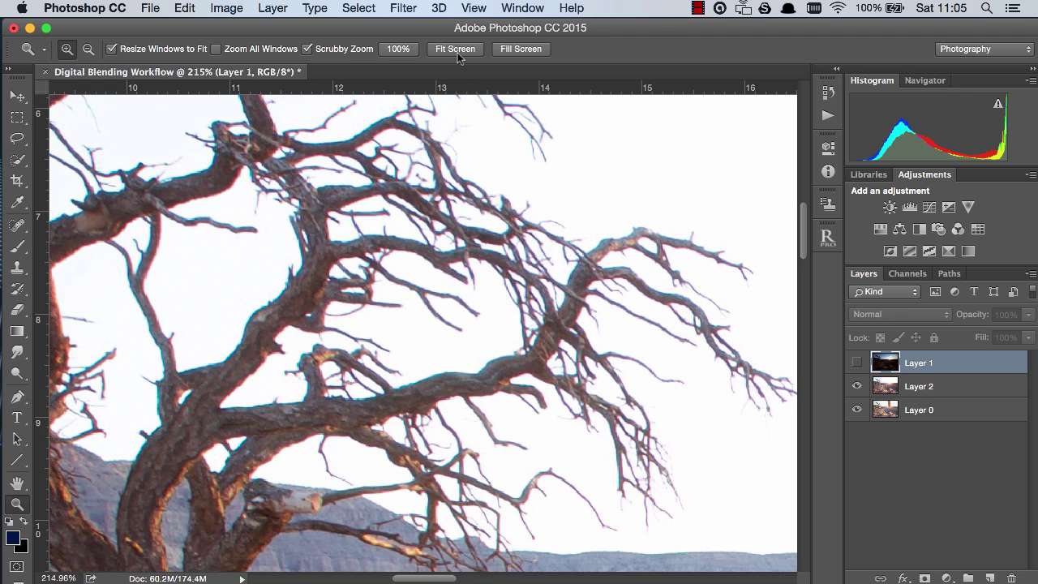
Fit the image on screen and toggle Layers 1 and 2 to compare the dark, bright and finger exposures.
{"action": "left_click", "coordinate": [456, 49]}
{"action": "left_click", "coordinate": [856, 362]}
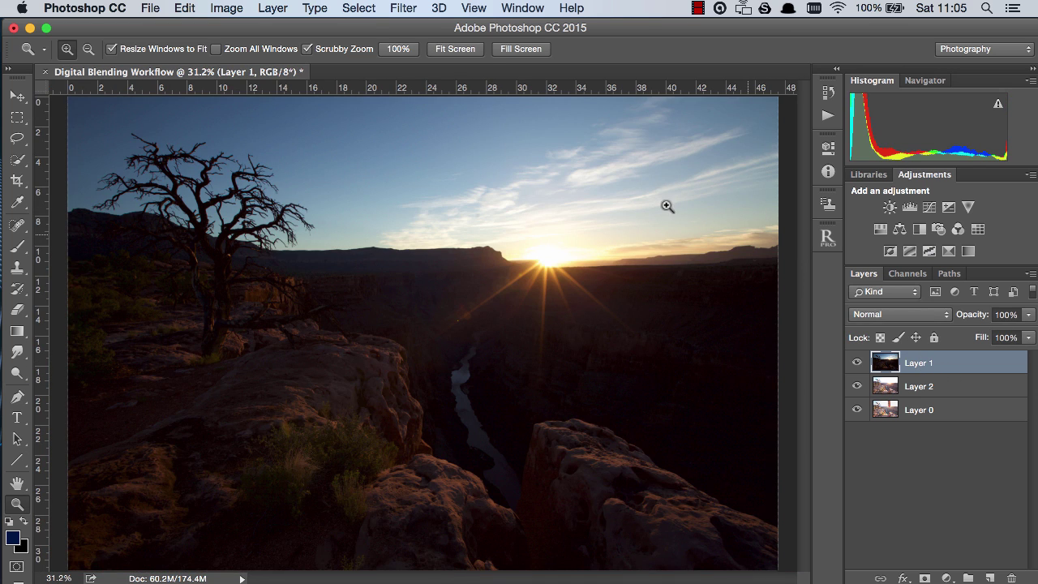
{"action": "left_click", "coordinate": [857, 362]}
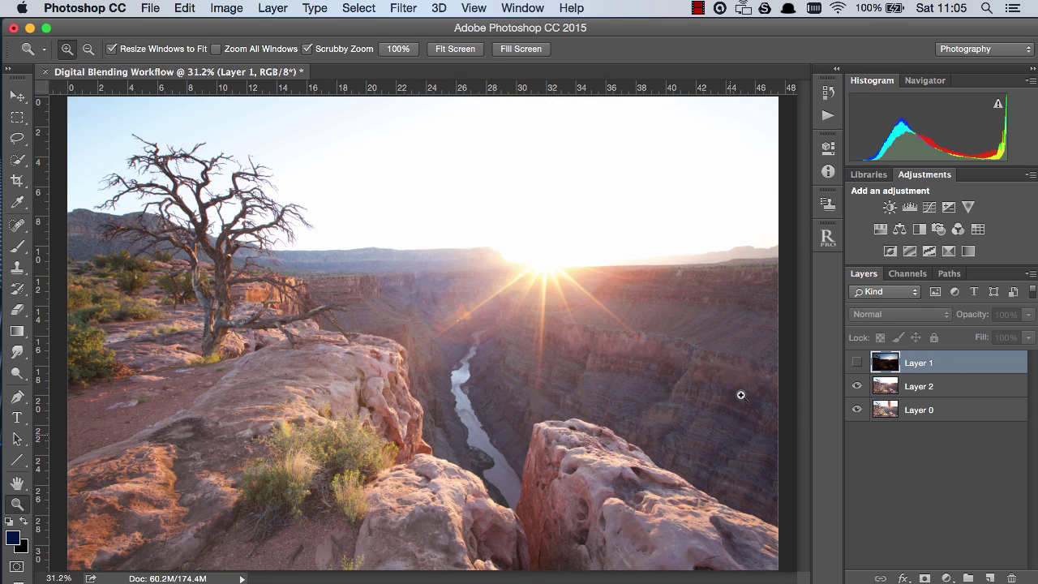
{"action": "left_click", "coordinate": [857, 387]}
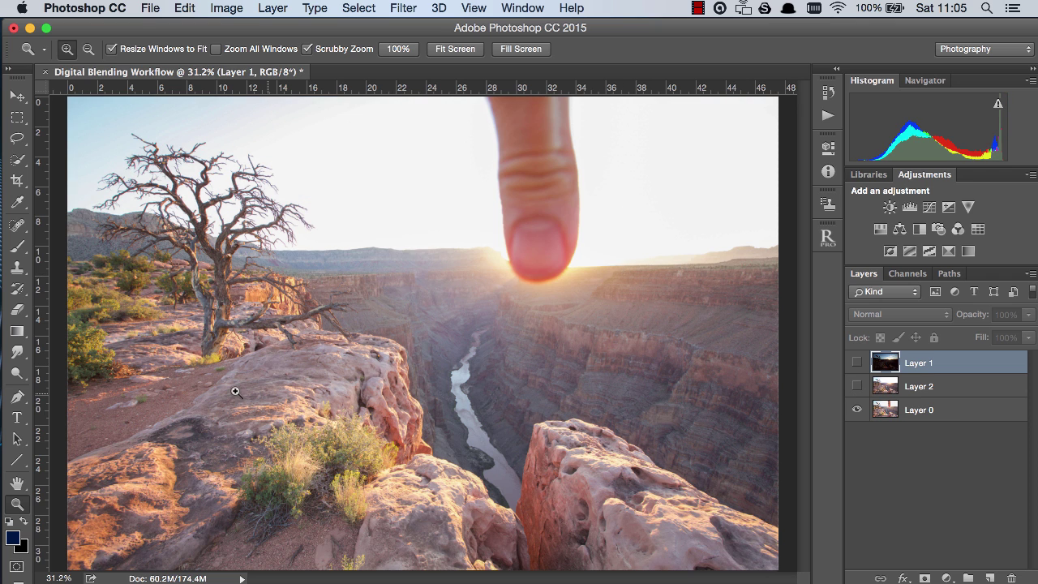
{"action": "left_click", "coordinate": [857, 386]}
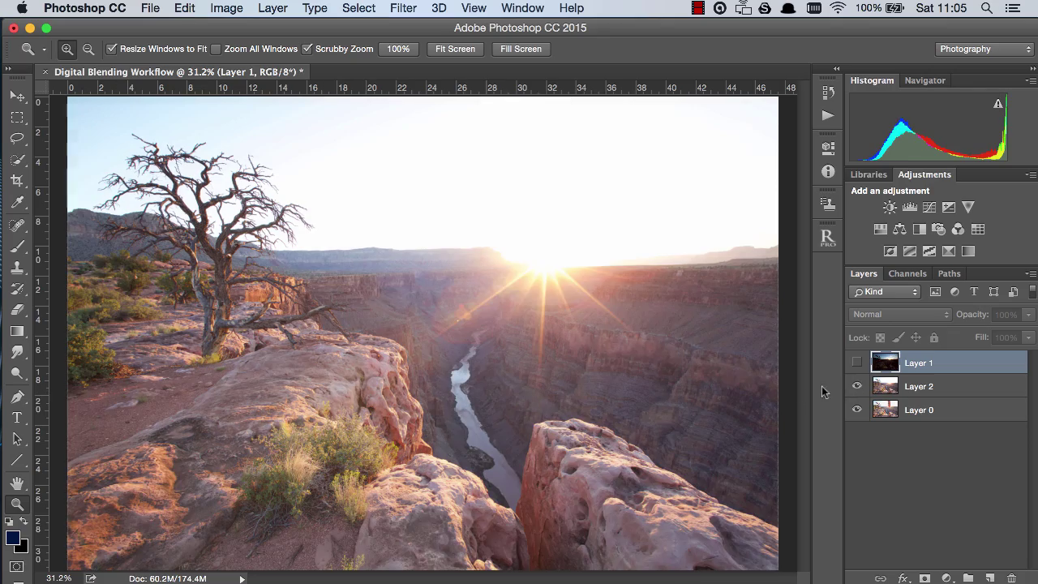
Zoom into the rocks and tree branches to compare Layer 2 against Layer 0, then fit to screen.
{"action": "left_click_drag", "start_coordinate": [284, 430], "coordinate": [293, 430]}
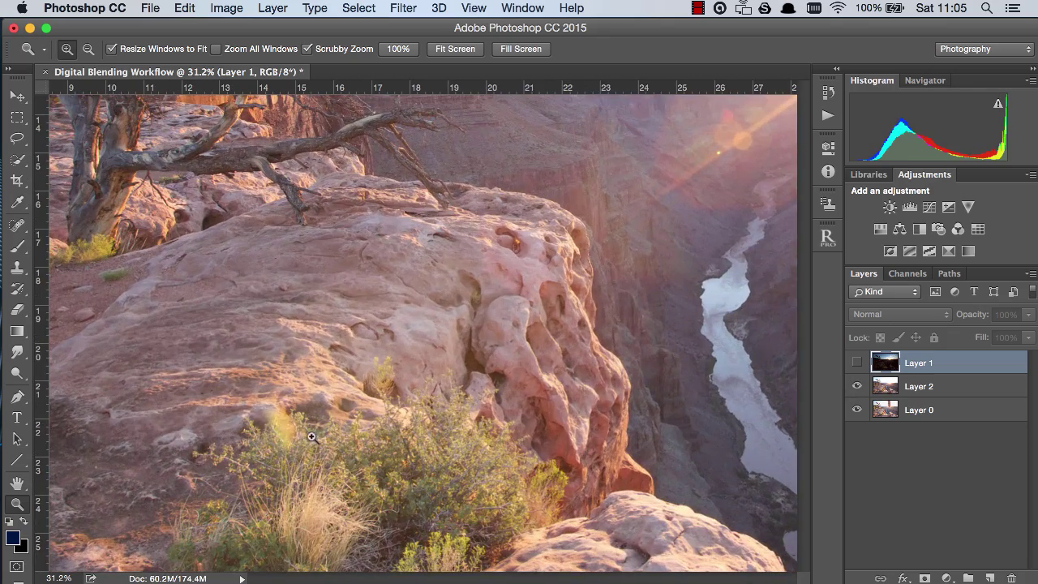
{"action": "left_click", "coordinate": [455, 49]}
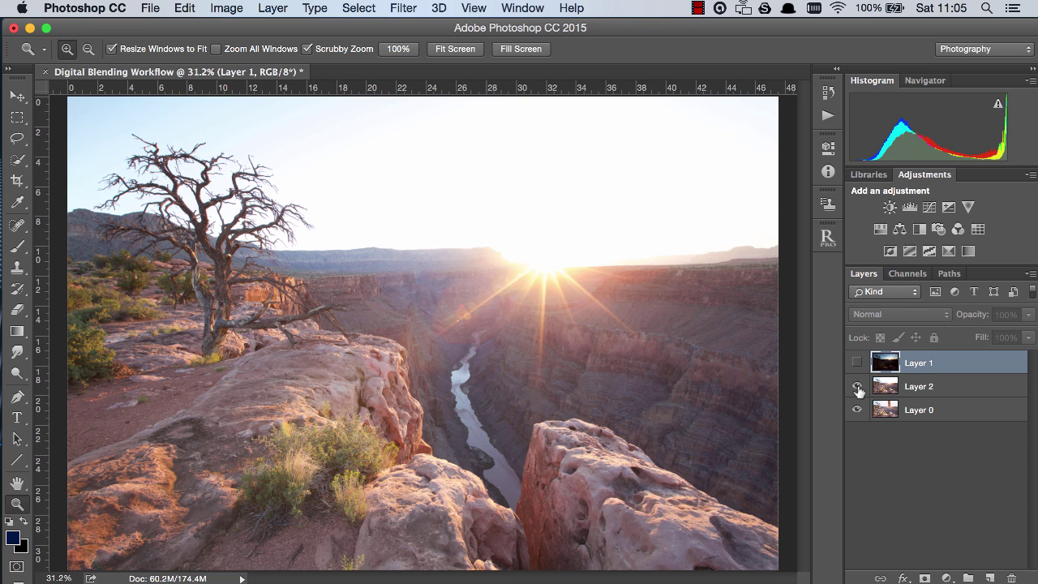
{"action": "left_click", "coordinate": [856, 387]}
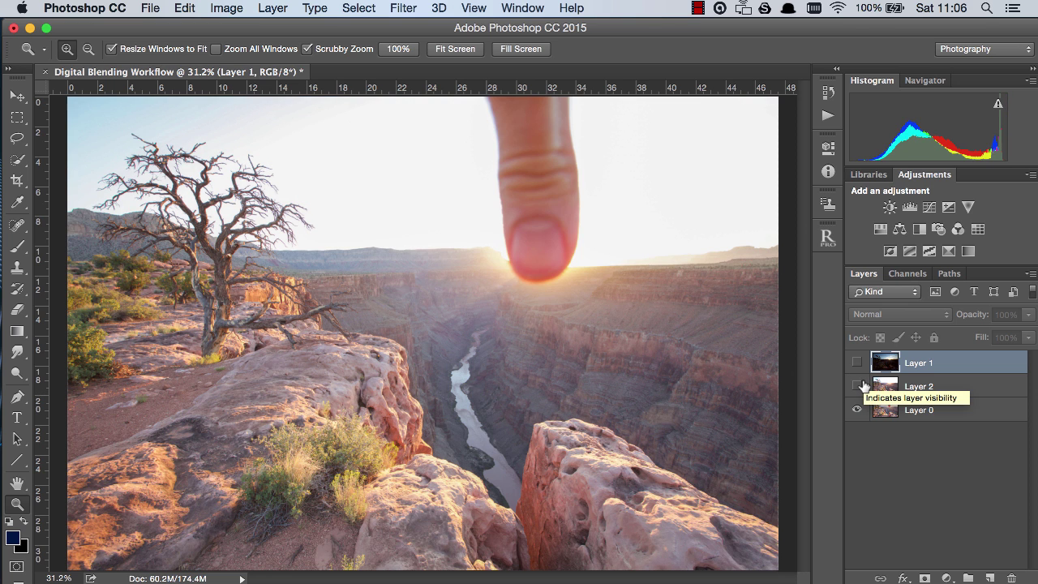
{"action": "left_click", "coordinate": [859, 387]}
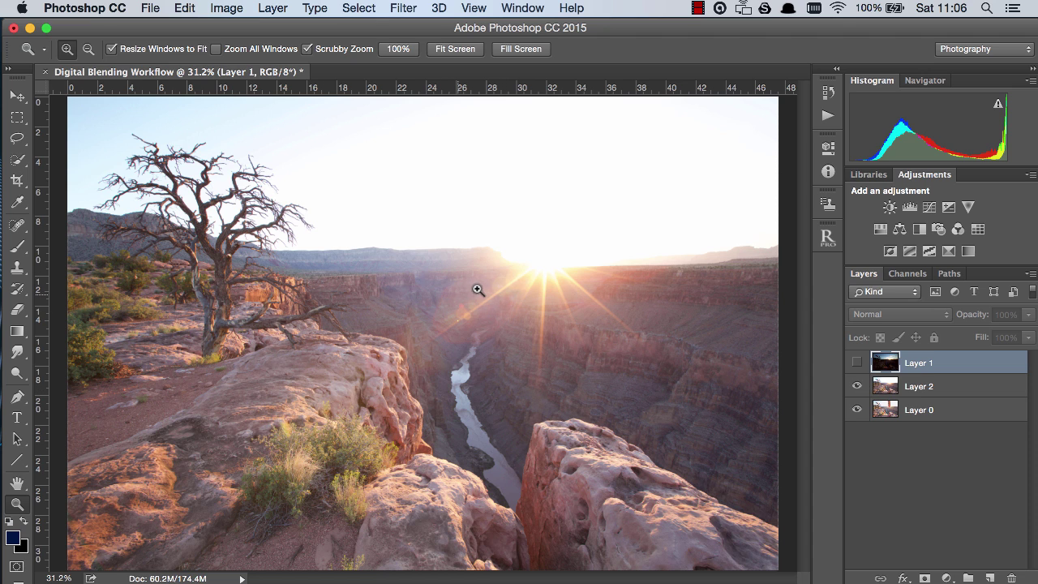
{"action": "left_click_drag", "start_coordinate": [209, 195], "coordinate": [328, 263]}
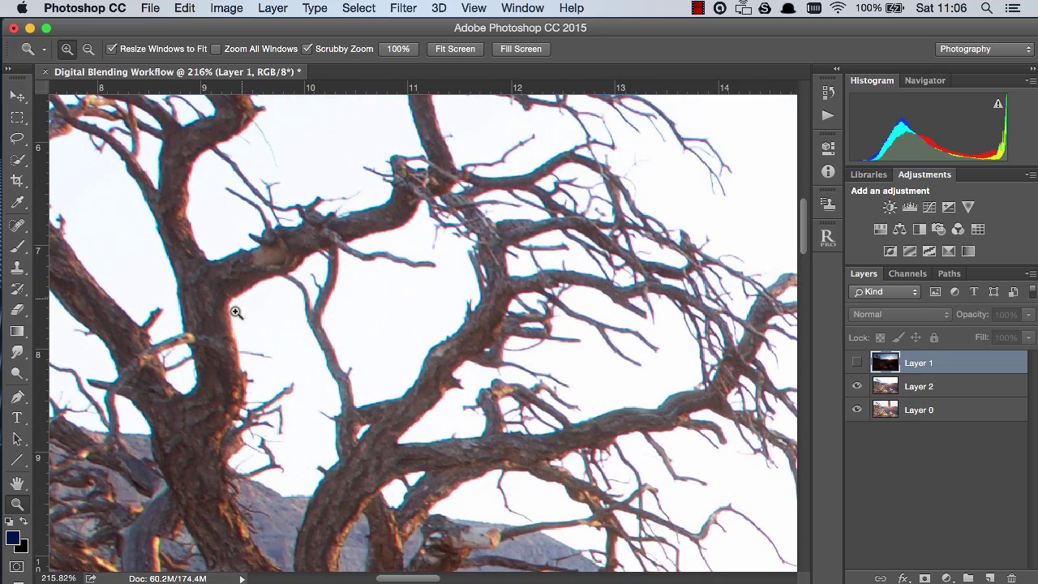
{"action": "key", "text": "super+0"}
Cycle Layer 1 and Layer 2 visibility once more and leave all three layers visible.
{"action": "left_click", "coordinate": [856, 363]}
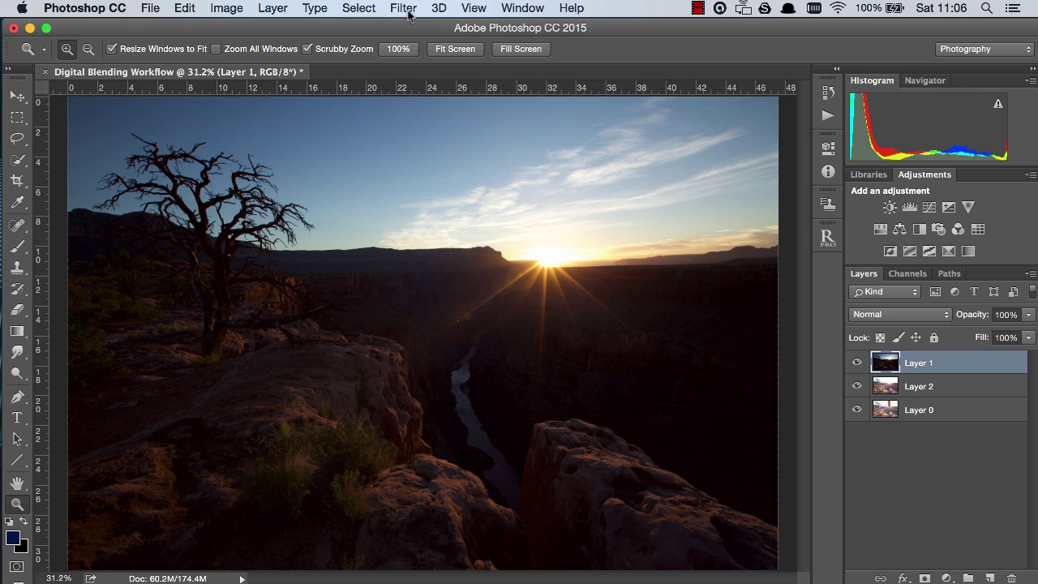
{"action": "left_click", "coordinate": [856, 362]}
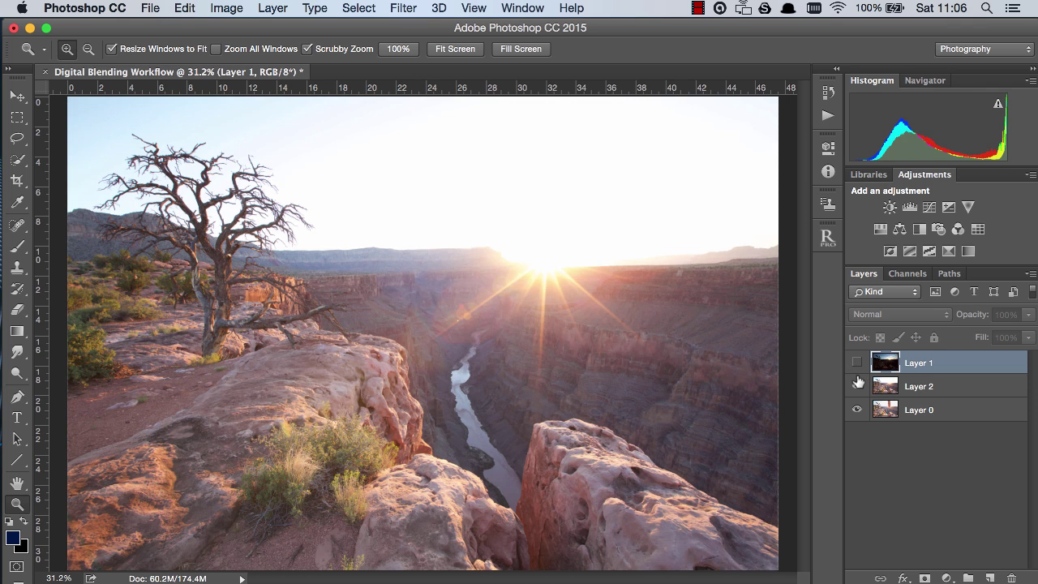
{"action": "left_click", "coordinate": [856, 386]}
{"action": "left_click", "coordinate": [856, 362]}
{"action": "left_click", "coordinate": [856, 386]}
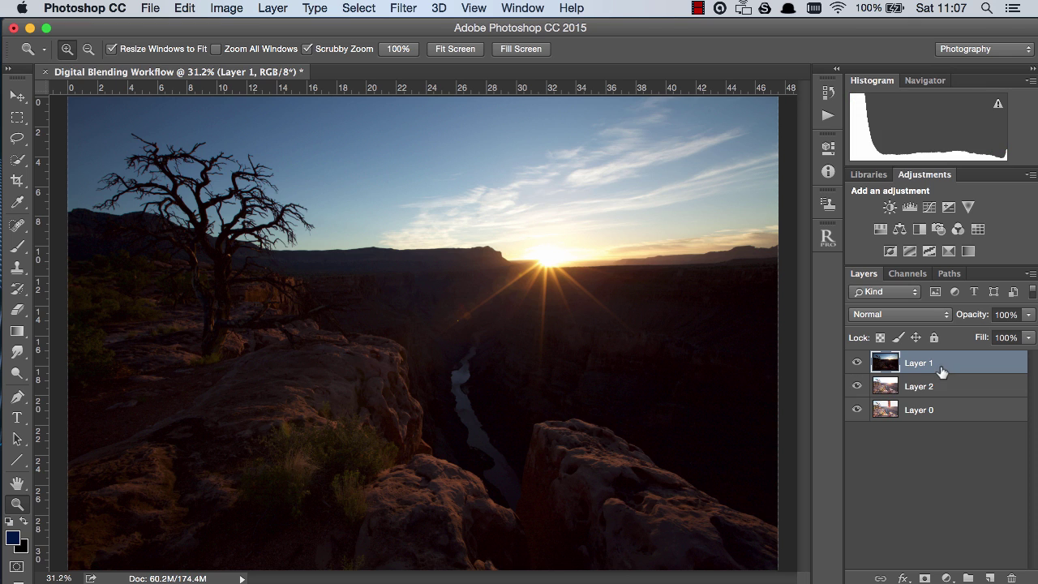
Enable Remove Chromatic Aberration in Camera Raw on Layer 1, checking the branches before and after.
{"action": "left_click", "coordinate": [412, 9]}
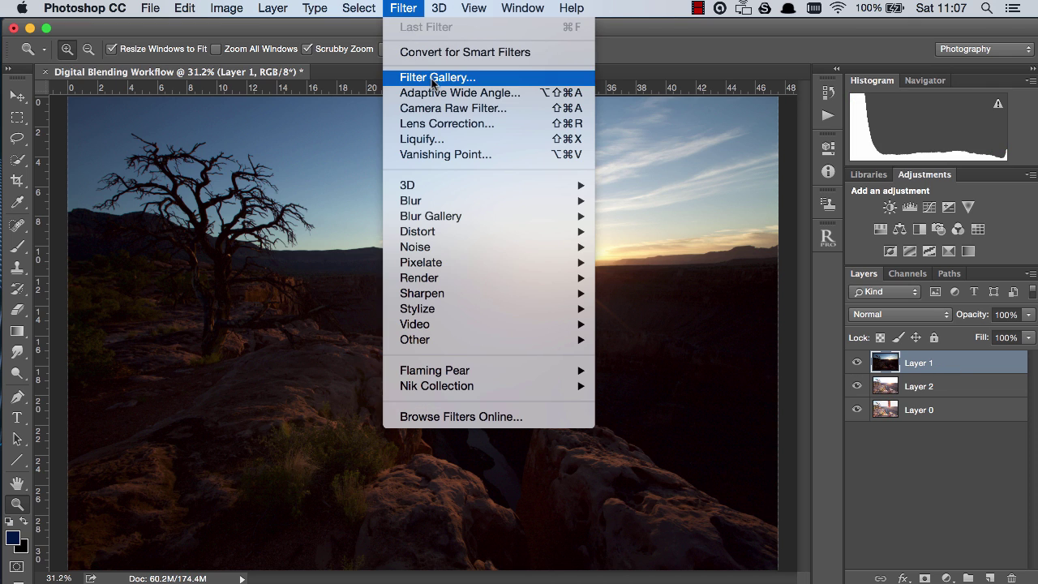
{"action": "left_click", "coordinate": [438, 107]}
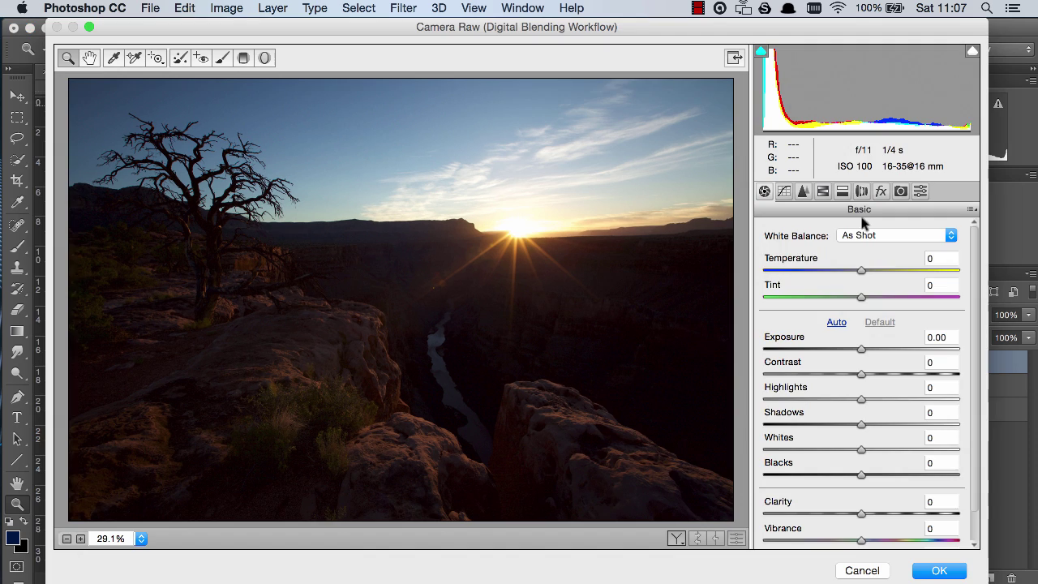
{"action": "left_click", "coordinate": [861, 191]}
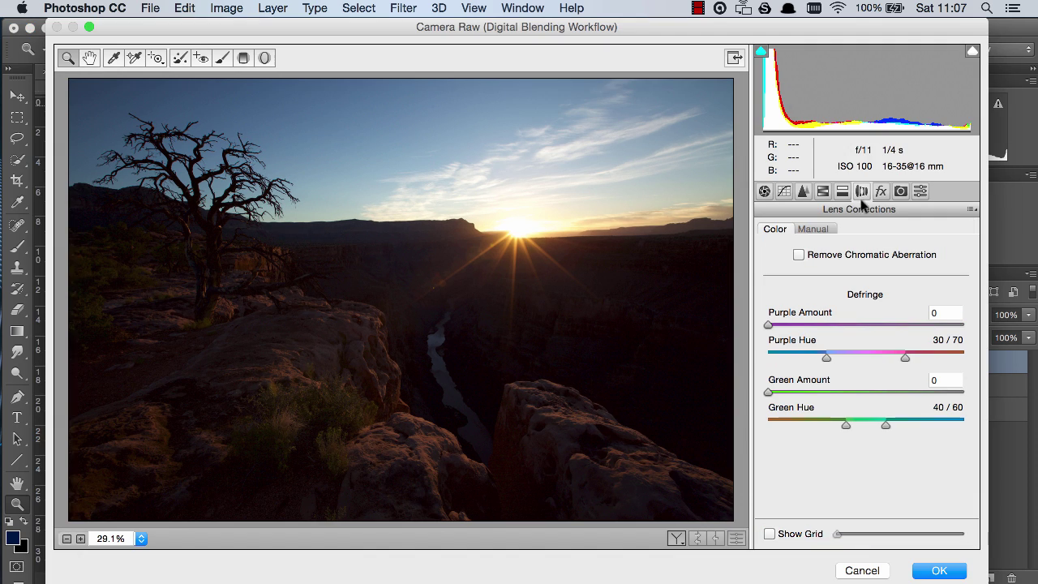
{"action": "left_click_drag", "start_coordinate": [243, 172], "coordinate": [332, 188]}
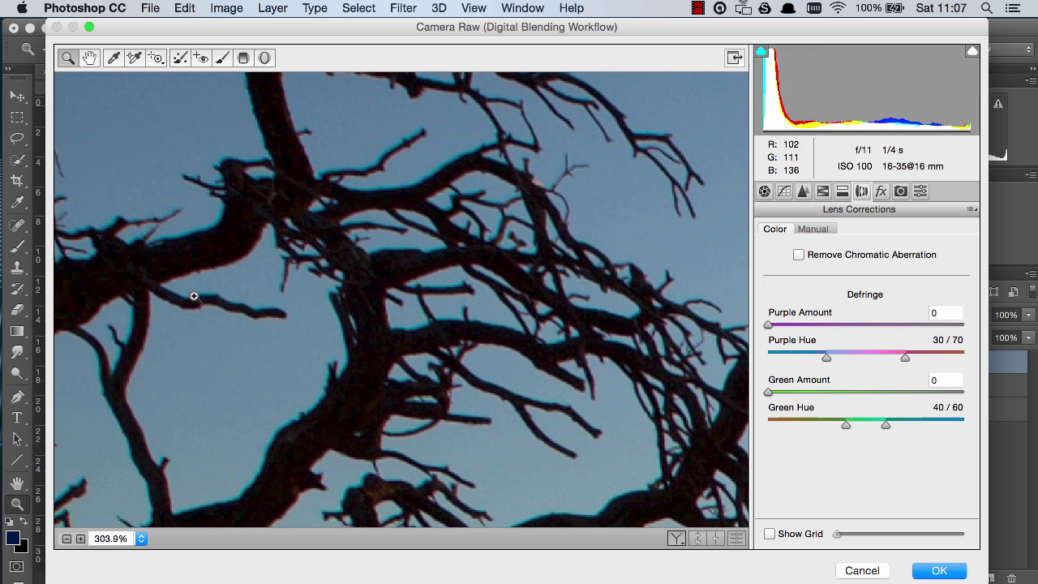
{"action": "left_click", "coordinate": [799, 256]}
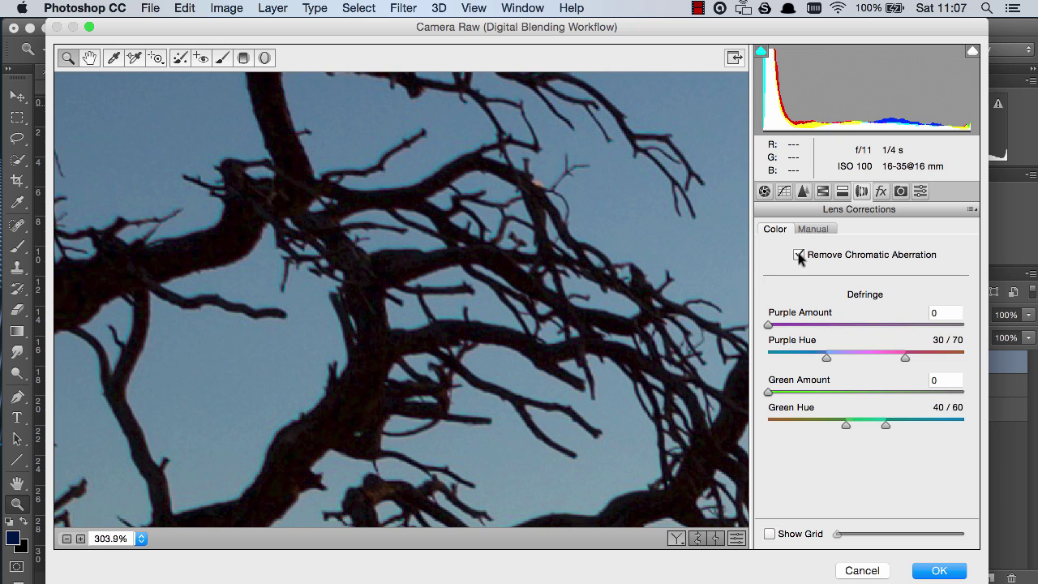
{"action": "key", "text": "p"}
{"action": "key", "text": "p"}
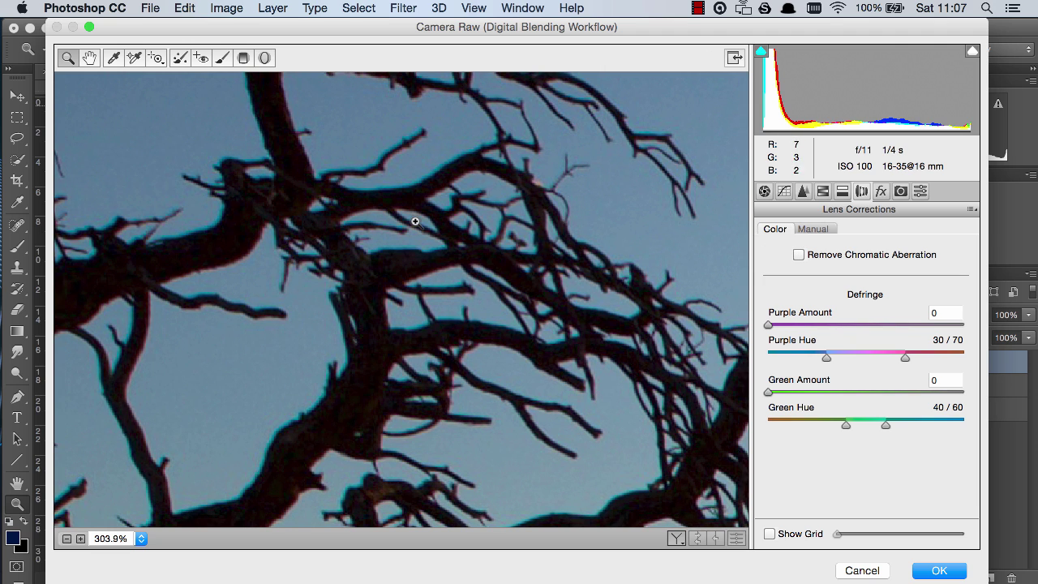
{"action": "left_click", "coordinate": [141, 539]}
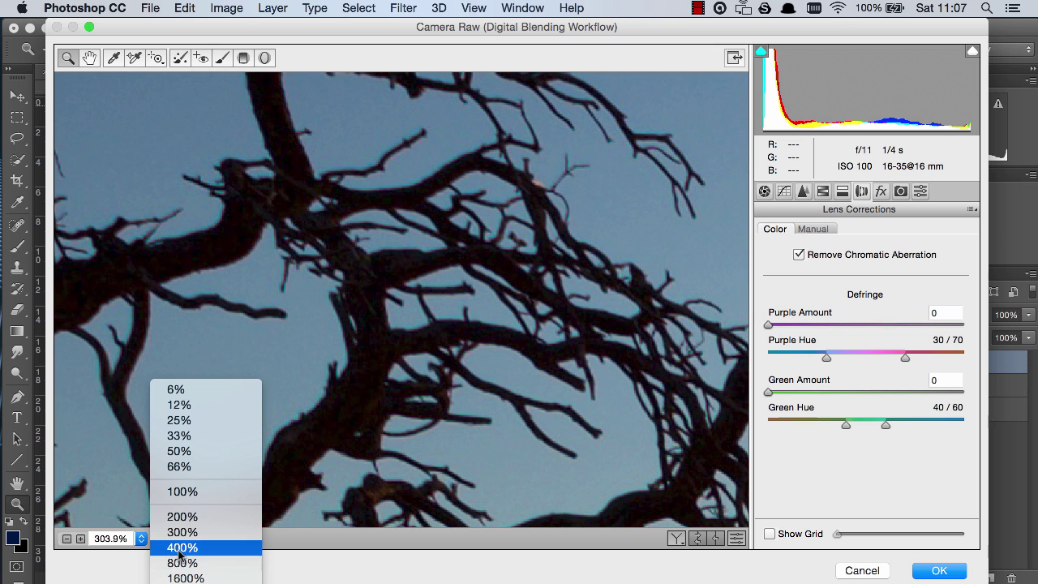
{"action": "left_click", "coordinate": [182, 580]}
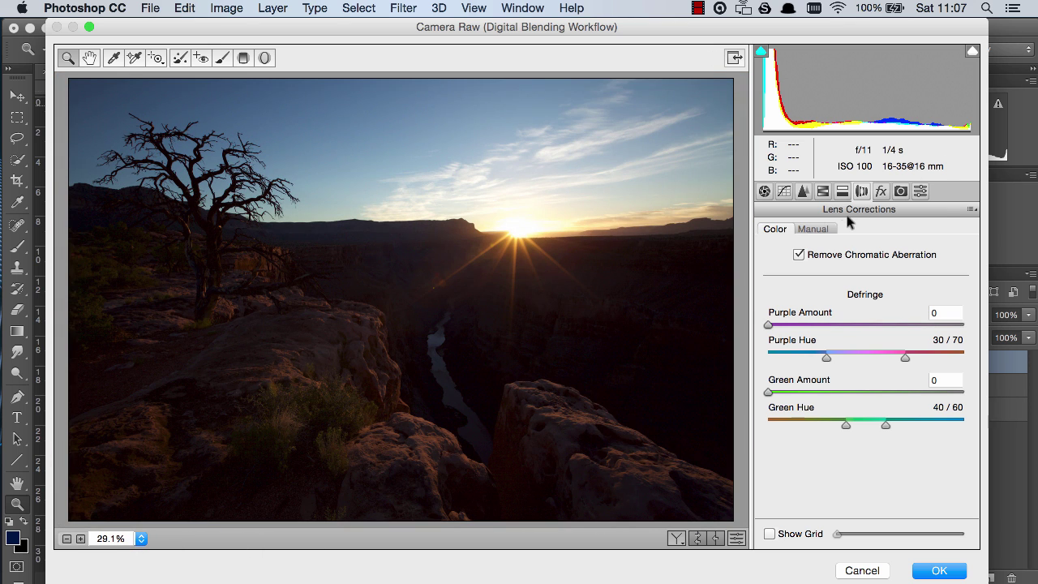
Set manual lens vignetting to Amount +65 and Midpoint 18.
{"action": "left_click", "coordinate": [820, 230]}
{"action": "scroll", "coordinate": [968, 328], "scroll_direction": "down", "scroll_amount": 5}
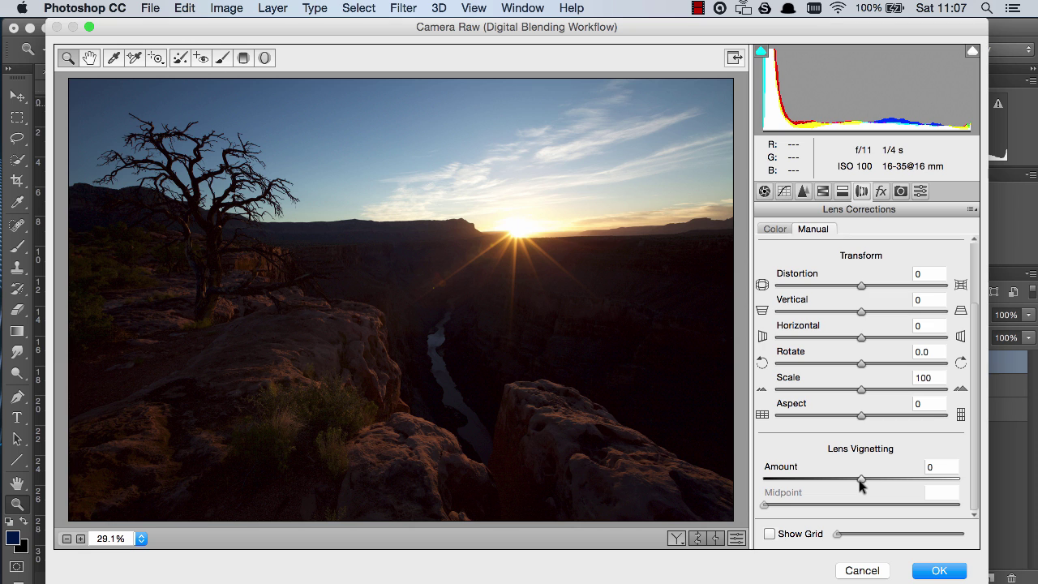
{"action": "left_click_drag", "start_coordinate": [861, 482], "coordinate": [919, 485]}
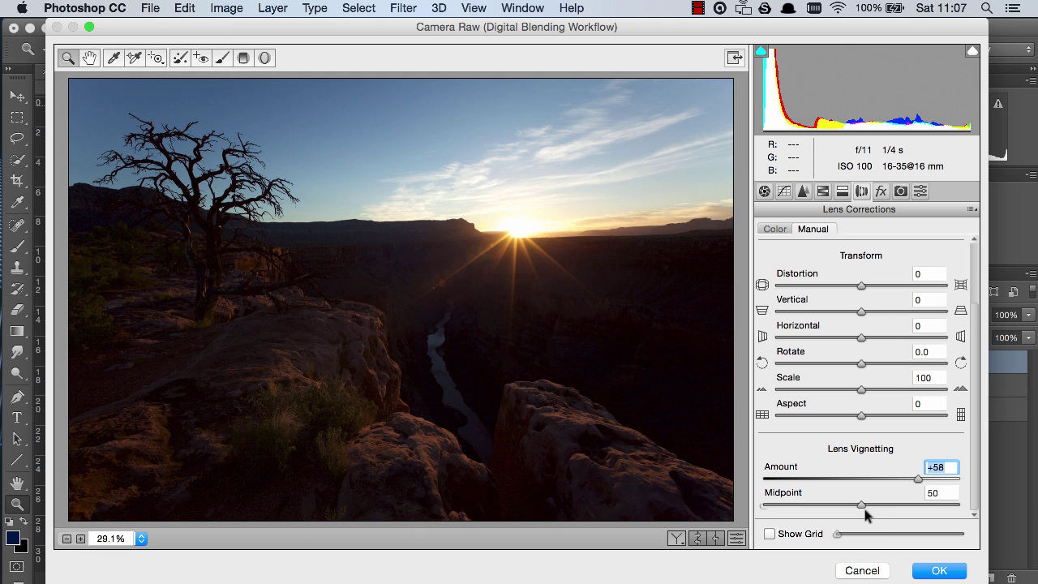
{"action": "left_click_drag", "start_coordinate": [861, 507], "coordinate": [797, 504]}
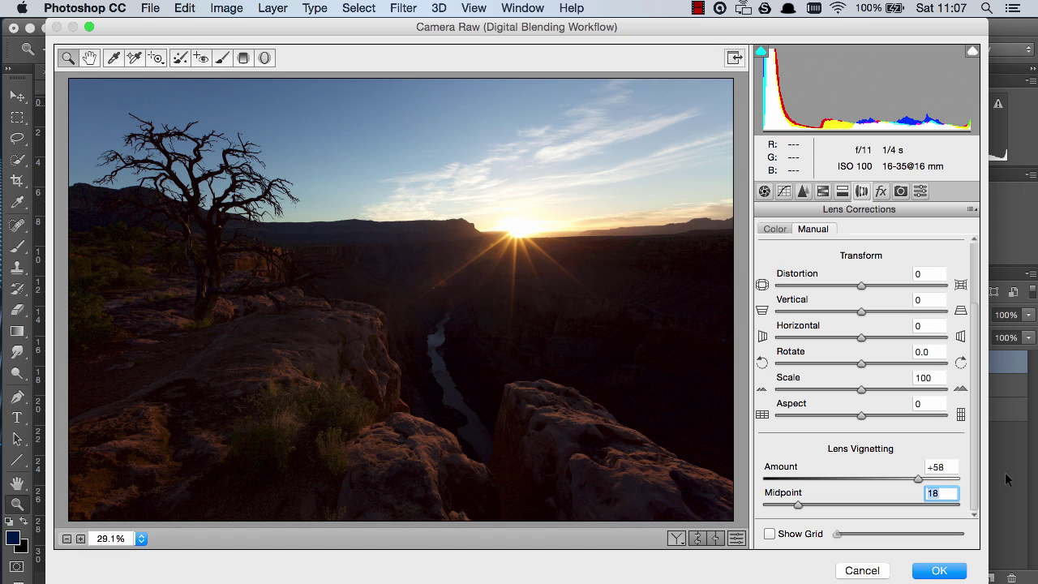
{"action": "mouse_move", "coordinate": [921, 480]}
{"action": "left_mouse_down"}
{"action": "mouse_move", "coordinate": [822, 468]}
{"action": "mouse_move", "coordinate": [925, 466]}
{"action": "left_mouse_up"}
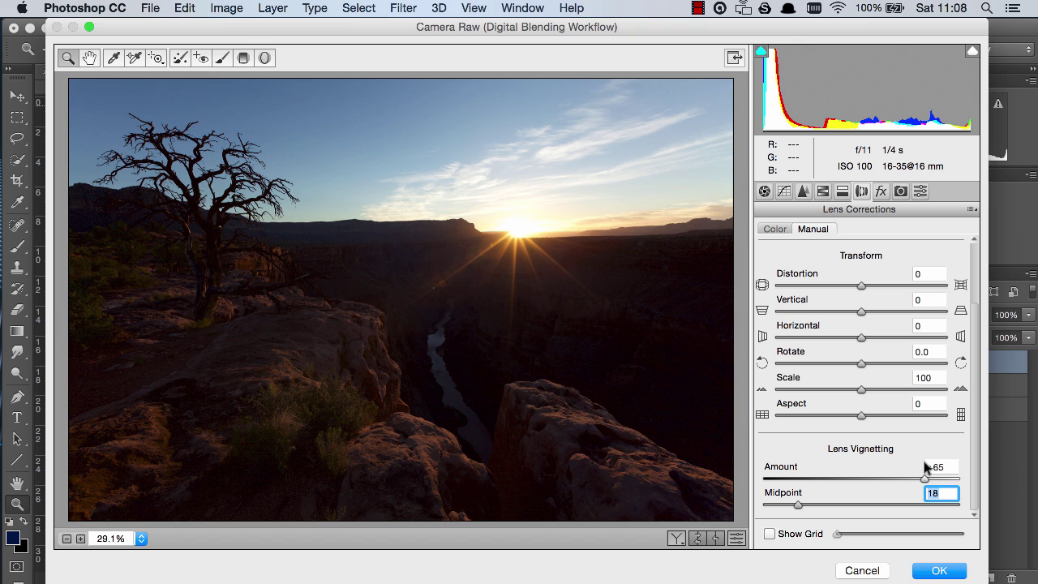
{"action": "key", "text": "shift+Tab"}
Apply Layer 1's Camera Raw correction, then select Layer 2 and hide Layer 1.
{"action": "left_click", "coordinate": [934, 569]}
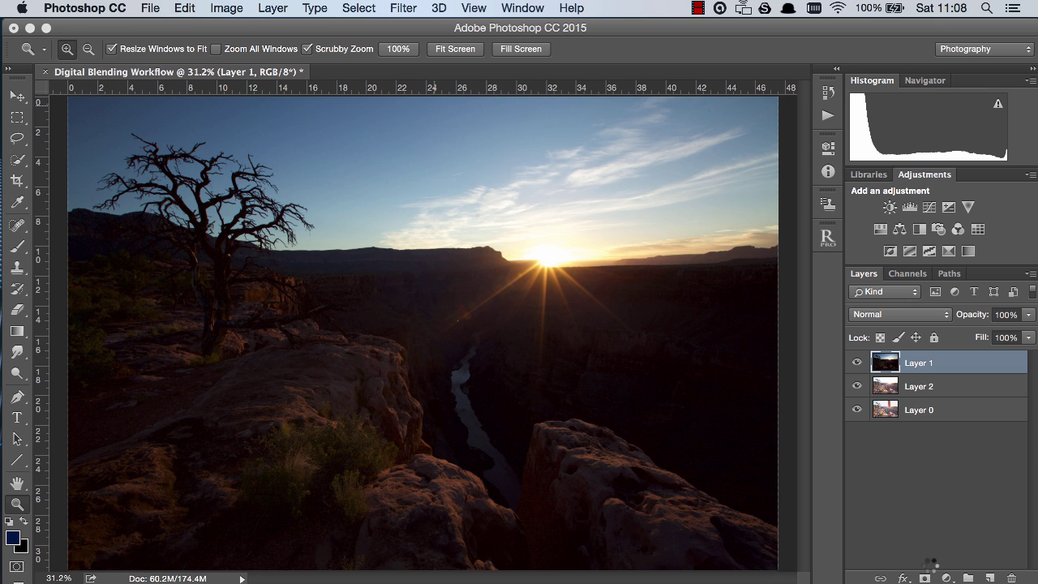
{"action": "left_click", "coordinate": [932, 391]}
{"action": "left_click", "coordinate": [856, 362]}
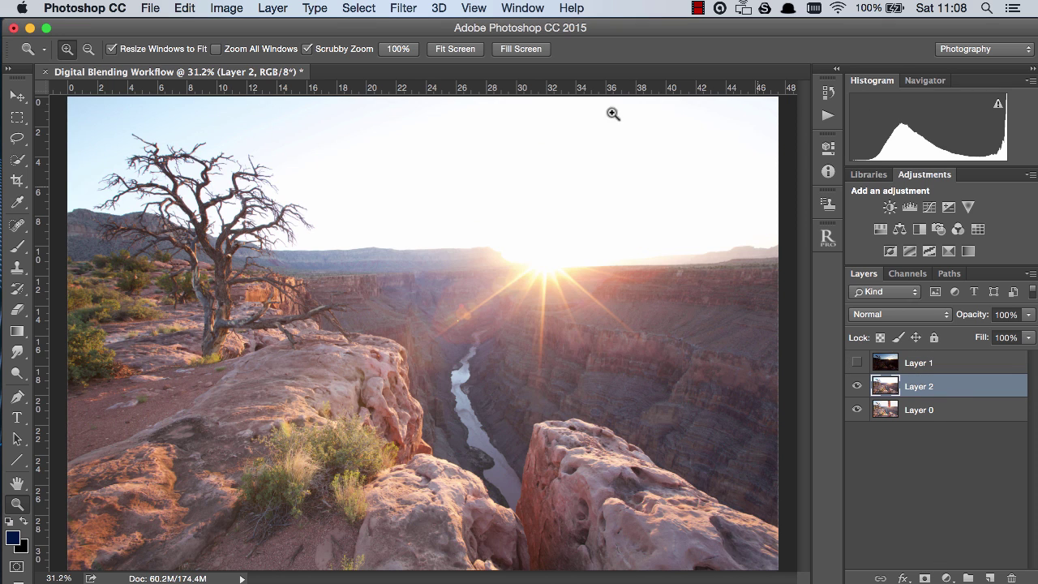
Run the Camera Raw Filter on Layer 2 with Remove Chromatic Aberration enabled.
{"action": "left_click", "coordinate": [403, 8]}
{"action": "left_click", "coordinate": [442, 110]}
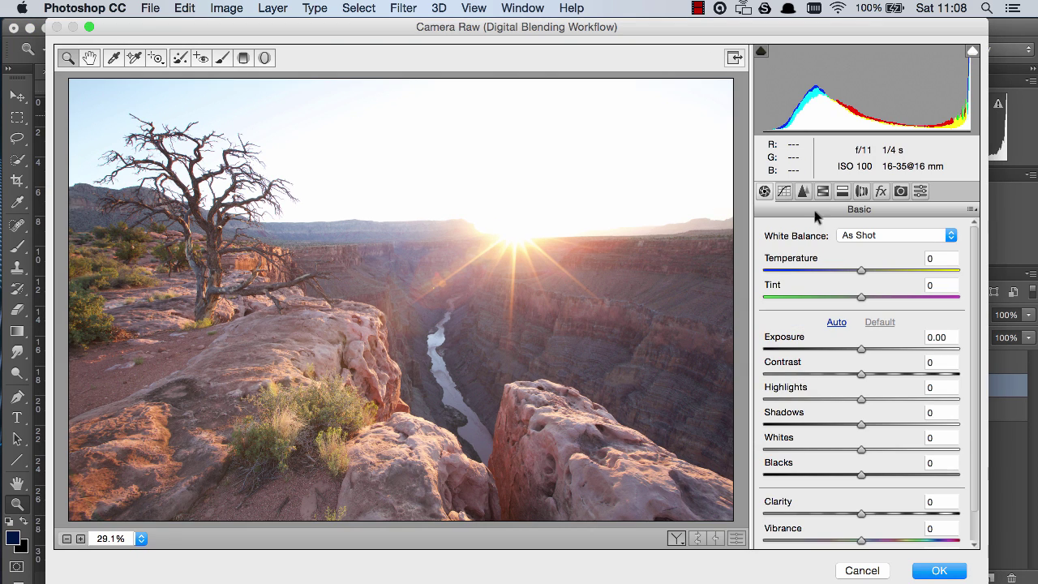
{"action": "left_click", "coordinate": [861, 191]}
{"action": "left_click", "coordinate": [881, 191]}
{"action": "left_click", "coordinate": [861, 191]}
{"action": "left_click", "coordinate": [775, 227]}
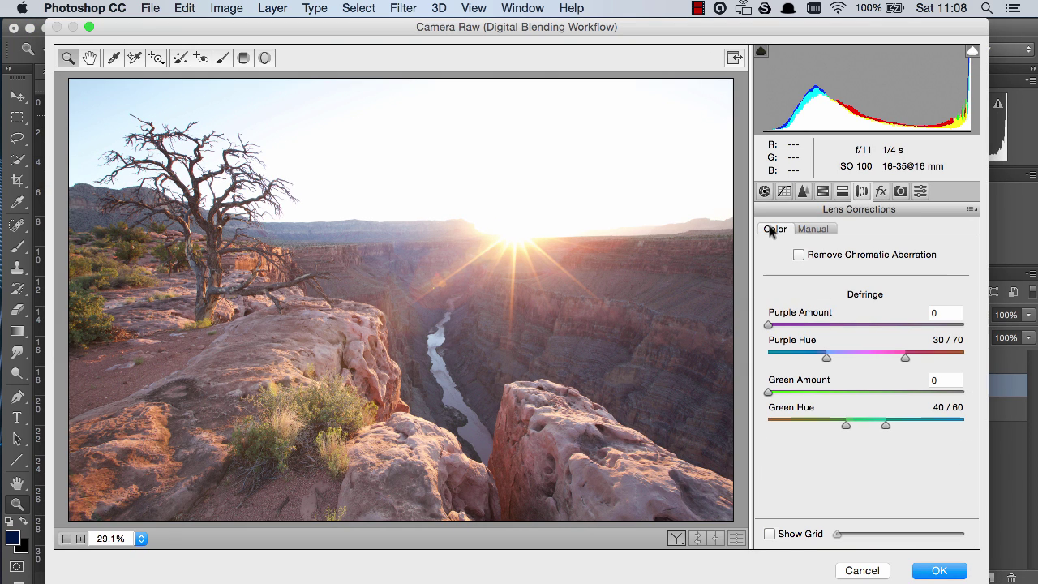
{"action": "left_click", "coordinate": [798, 255]}
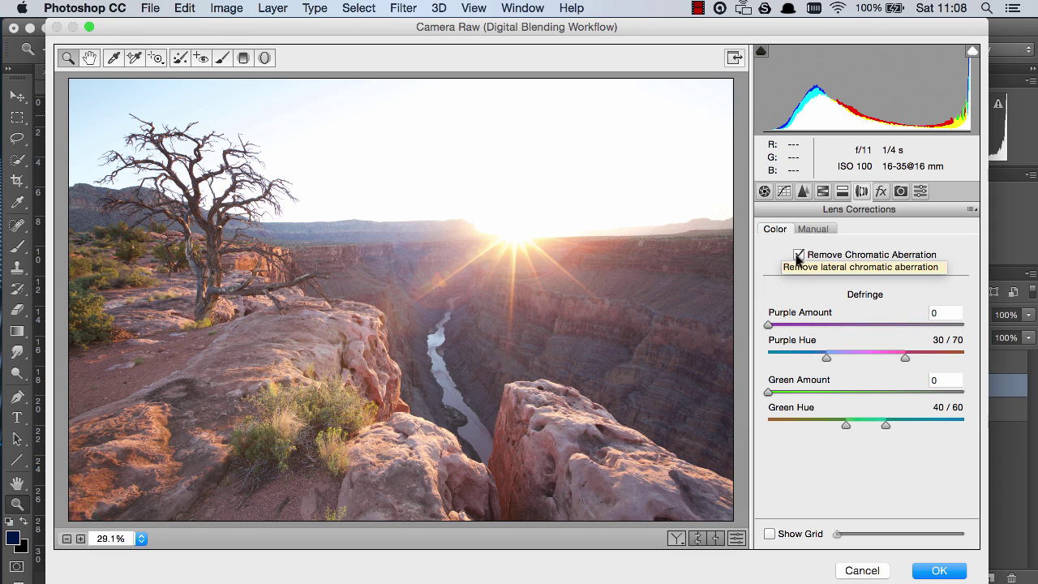
{"action": "left_click", "coordinate": [937, 570]}
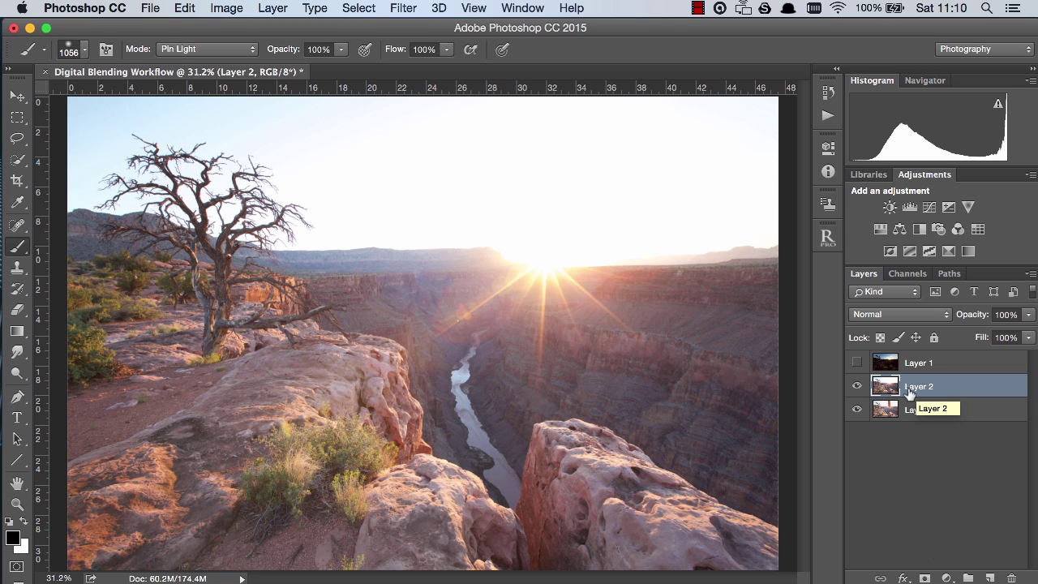
Add a layer mask to Layer 2 and dab black on it over the foreground bushes.
{"action": "left_click", "coordinate": [857, 387]}
{"action": "left_click", "coordinate": [924, 577]}
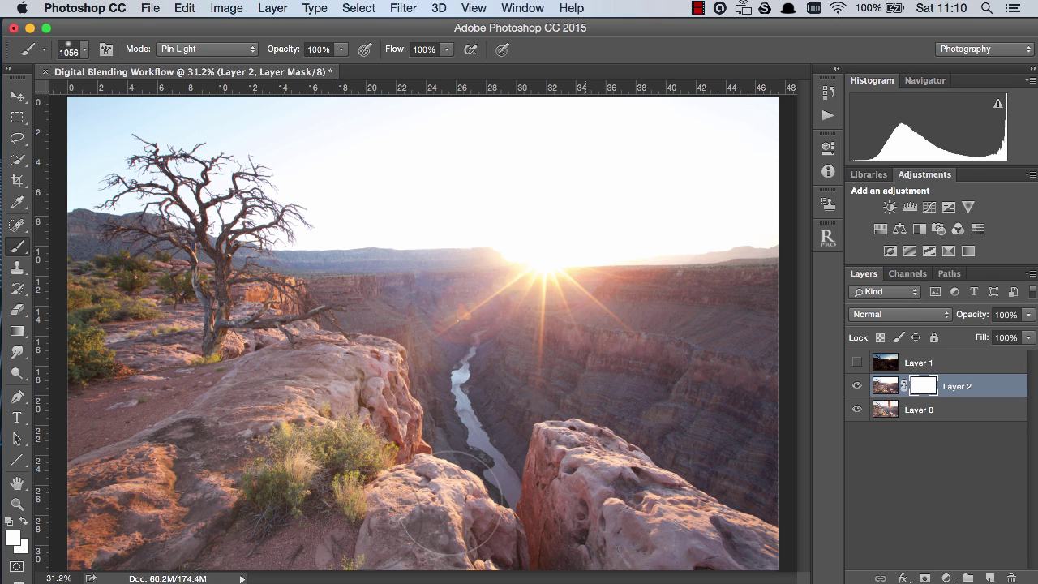
{"action": "left_click", "coordinate": [27, 524]}
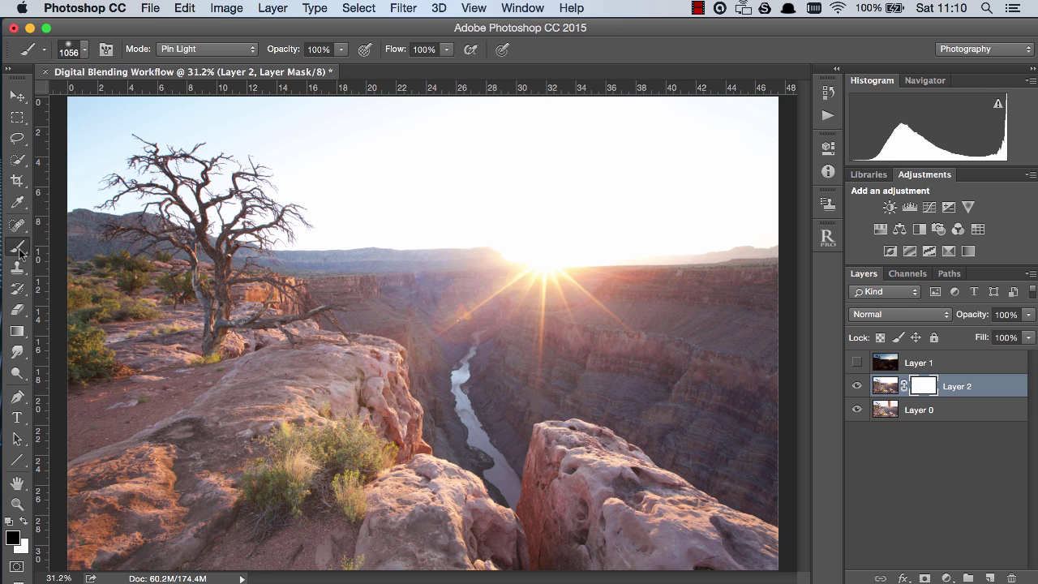
{"action": "left_click", "coordinate": [269, 445]}
Zoom in on the foreground bushes and pan around to inspect the blend.
{"action": "key", "text": "z"}
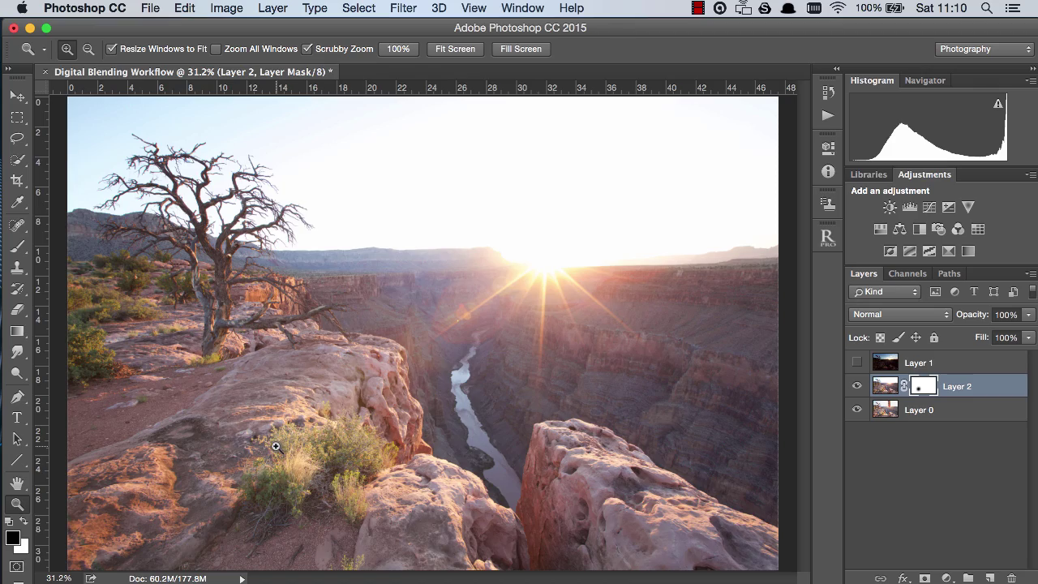
{"action": "left_click_drag", "start_coordinate": [275, 446], "coordinate": [329, 444]}
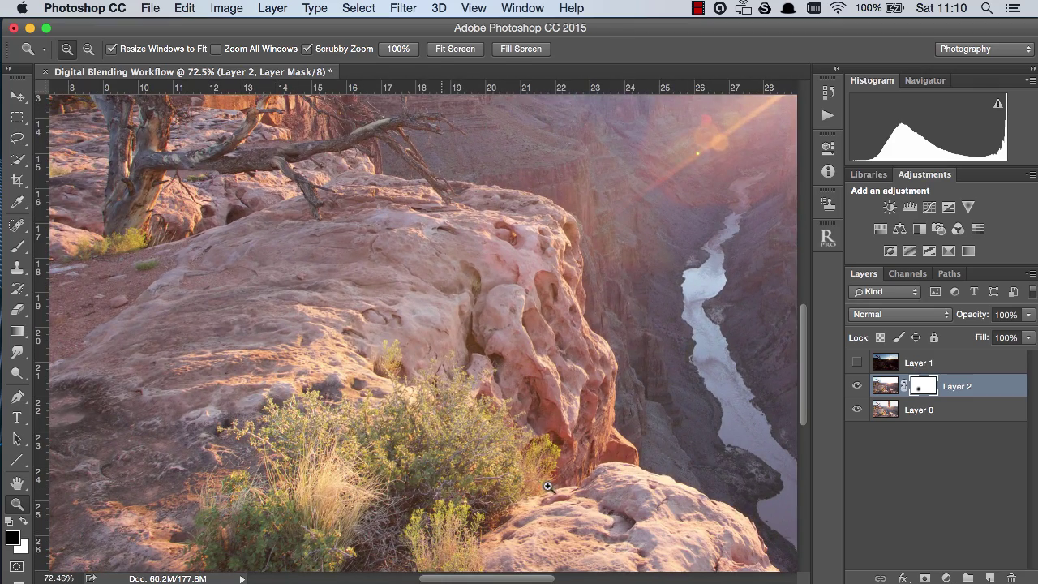
{"action": "scroll", "coordinate": [804, 374], "scroll_direction": "up", "scroll_amount": 2}
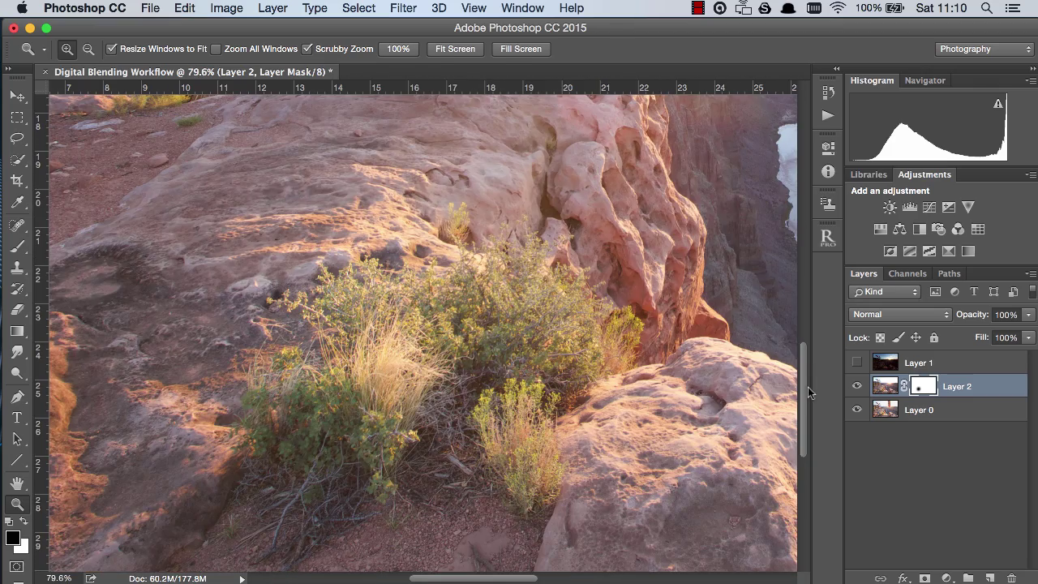
{"action": "left_click_drag", "start_coordinate": [807, 389], "coordinate": [819, 324]}
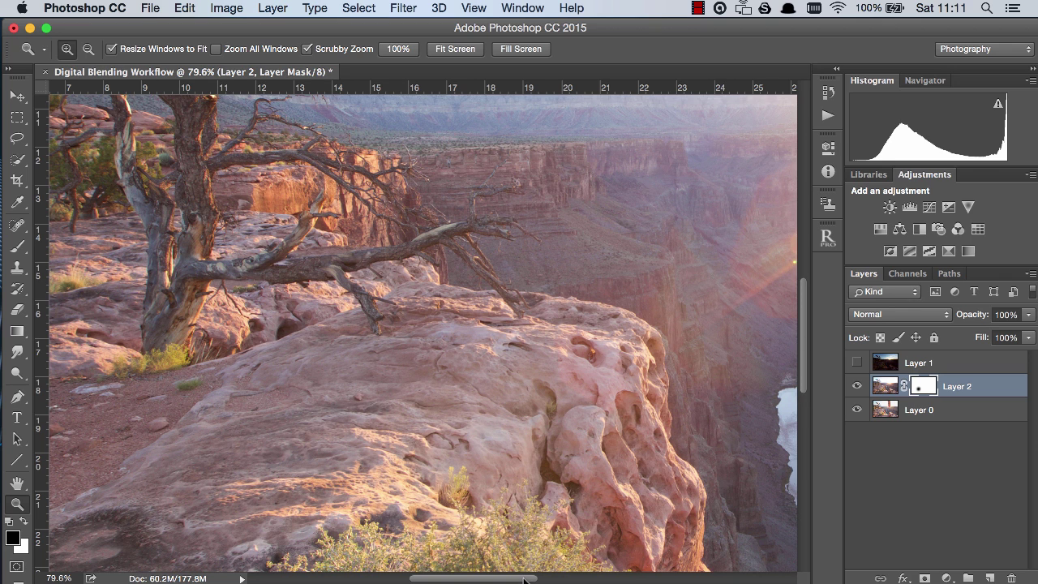
{"action": "left_click_drag", "start_coordinate": [524, 581], "coordinate": [579, 578]}
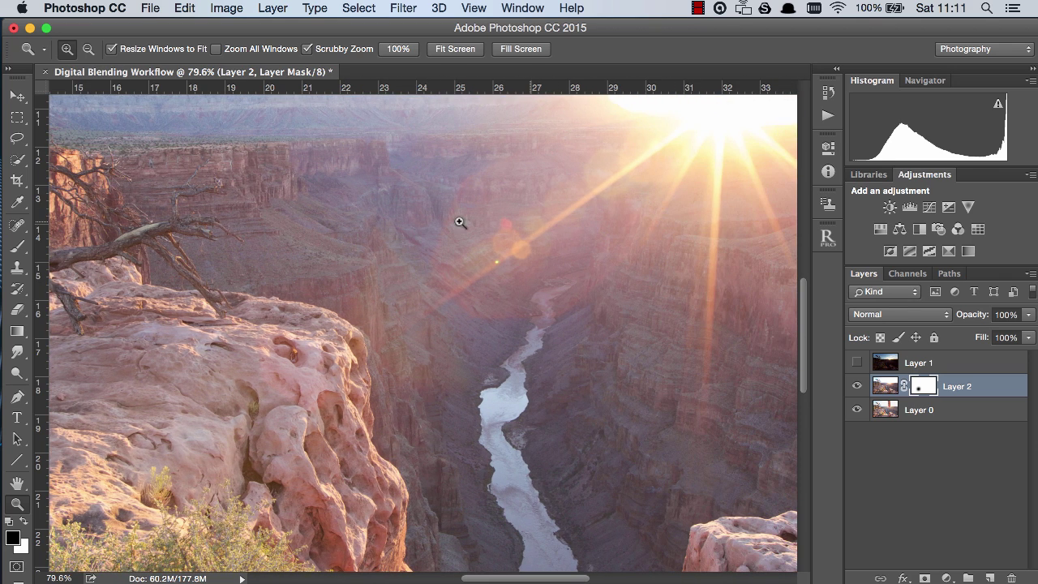
{"action": "left_click_drag", "start_coordinate": [803, 284], "coordinate": [803, 270]}
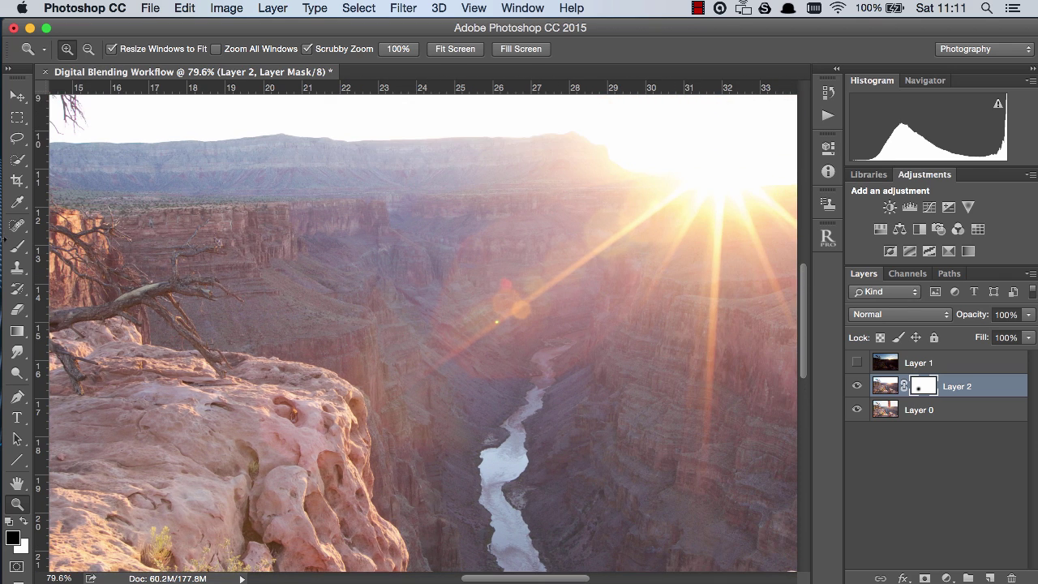
Resize the brush to about 545 px and paint black over the canyon on Layer 2's mask at 30% opacity.
{"action": "key", "text": "b"}
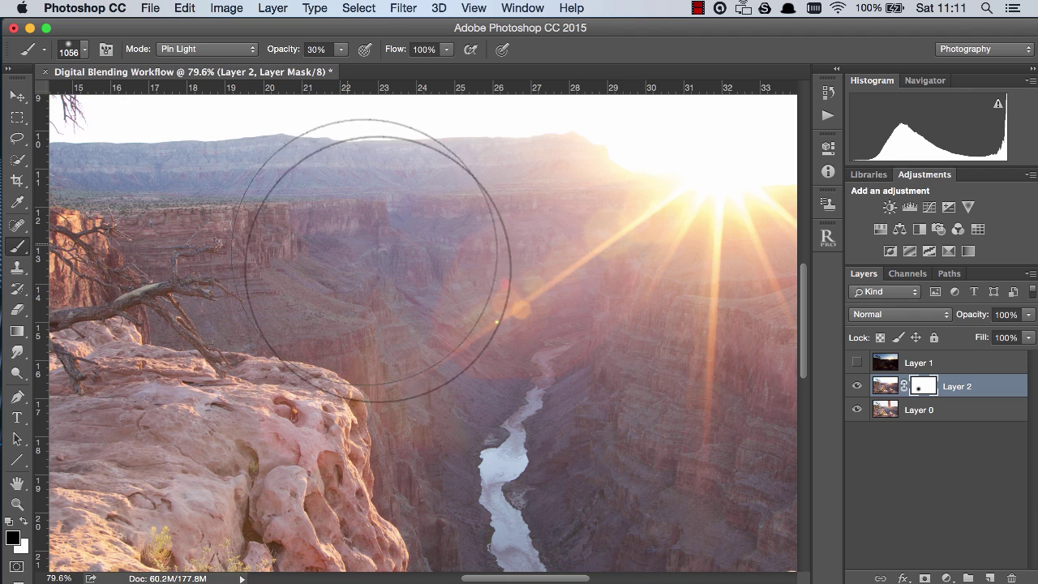
{"action": "left_click_drag", "start_coordinate": [536, 316], "coordinate": [338, 360]}
{"action": "mouse_move", "coordinate": [612, 323]}
{"action": "left_mouse_down"}
{"action": "mouse_move", "coordinate": [513, 388]}
{"action": "mouse_move", "coordinate": [523, 395]}
{"action": "mouse_move", "coordinate": [630, 340]}
{"action": "mouse_move", "coordinate": [547, 374]}
{"action": "mouse_move", "coordinate": [646, 309]}
{"action": "mouse_move", "coordinate": [478, 412]}
{"action": "mouse_move", "coordinate": [569, 373]}
{"action": "mouse_move", "coordinate": [483, 403]}
{"action": "mouse_move", "coordinate": [608, 345]}
{"action": "mouse_move", "coordinate": [616, 319]}
{"action": "mouse_move", "coordinate": [462, 430]}
{"action": "mouse_move", "coordinate": [424, 281]}
{"action": "mouse_move", "coordinate": [526, 208]}
{"action": "mouse_move", "coordinate": [509, 227]}
{"action": "mouse_move", "coordinate": [534, 224]}
{"action": "mouse_move", "coordinate": [467, 246]}
{"action": "mouse_move", "coordinate": [505, 199]}
{"action": "mouse_move", "coordinate": [474, 252]}
{"action": "mouse_move", "coordinate": [485, 241]}
{"action": "mouse_move", "coordinate": [473, 252]}
{"action": "mouse_move", "coordinate": [471, 237]}
{"action": "mouse_move", "coordinate": [438, 257]}
{"action": "mouse_move", "coordinate": [552, 195]}
{"action": "mouse_move", "coordinate": [423, 265]}
{"action": "mouse_move", "coordinate": [535, 212]}
{"action": "mouse_move", "coordinate": [428, 266]}
{"action": "mouse_move", "coordinate": [481, 245]}
{"action": "mouse_move", "coordinate": [525, 195]}
{"action": "mouse_move", "coordinate": [417, 255]}
{"action": "mouse_move", "coordinate": [349, 313]}
{"action": "mouse_move", "coordinate": [389, 284]}
{"action": "mouse_move", "coordinate": [475, 362]}
{"action": "mouse_move", "coordinate": [616, 361]}
{"action": "mouse_move", "coordinate": [620, 337]}
{"action": "mouse_move", "coordinate": [506, 411]}
{"action": "mouse_move", "coordinate": [590, 351]}
{"action": "mouse_move", "coordinate": [605, 312]}
{"action": "mouse_move", "coordinate": [584, 361]}
{"action": "mouse_move", "coordinate": [497, 411]}
{"action": "mouse_move", "coordinate": [549, 409]}
{"action": "mouse_move", "coordinate": [640, 336]}
{"action": "left_mouse_up"}
Switch to white at 100% opacity with a small brush and paint the sun ray back in.
{"action": "left_click", "coordinate": [26, 527]}
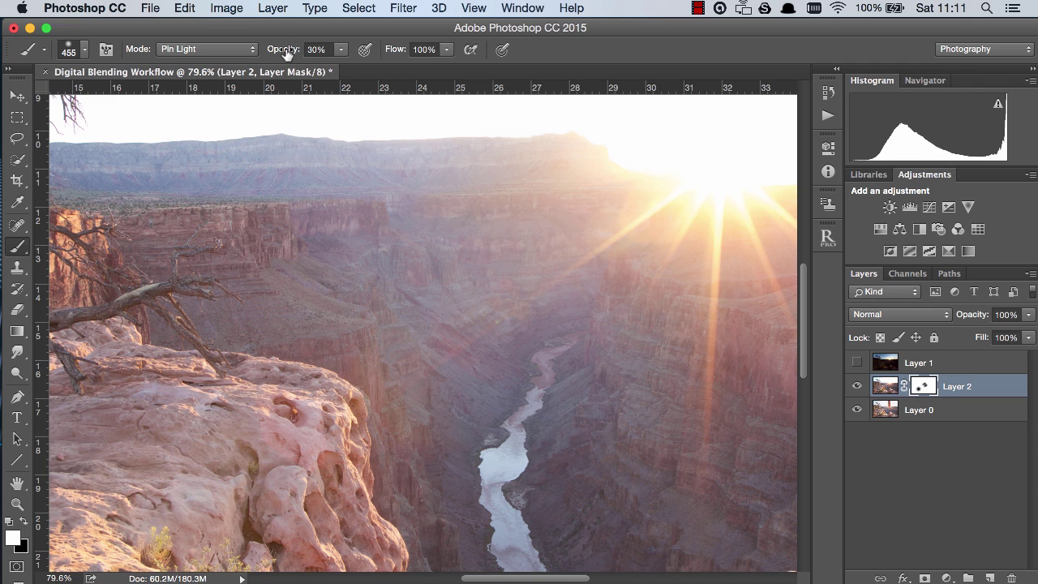
{"action": "key", "text": "0"}
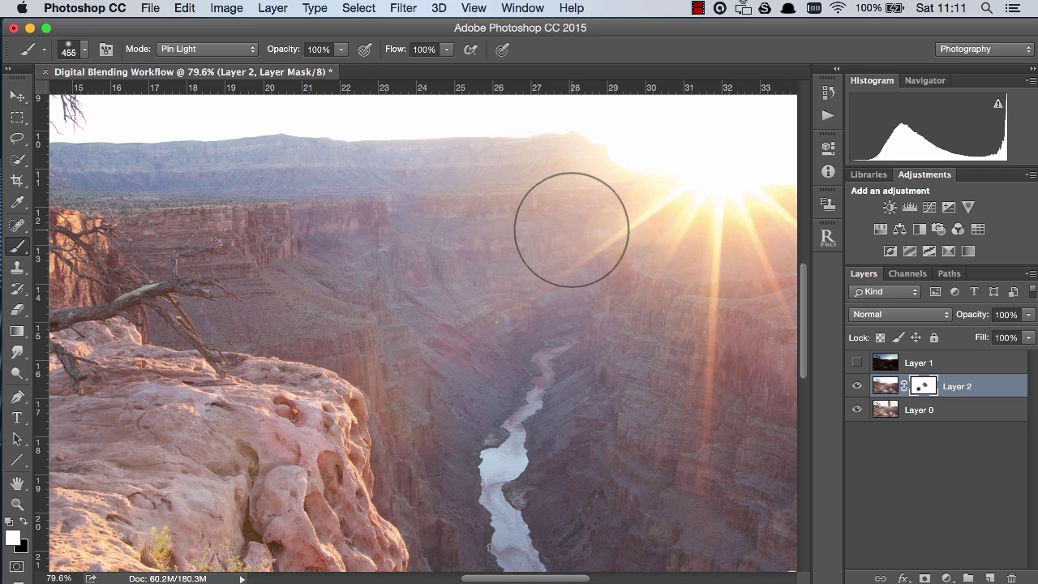
{"action": "mouse_move", "coordinate": [569, 228]}
{"action": "left_mouse_down"}
{"action": "mouse_move", "coordinate": [473, 266]}
{"action": "mouse_move", "coordinate": [593, 249]}
{"action": "mouse_move", "coordinate": [570, 262]}
{"action": "left_mouse_up"}
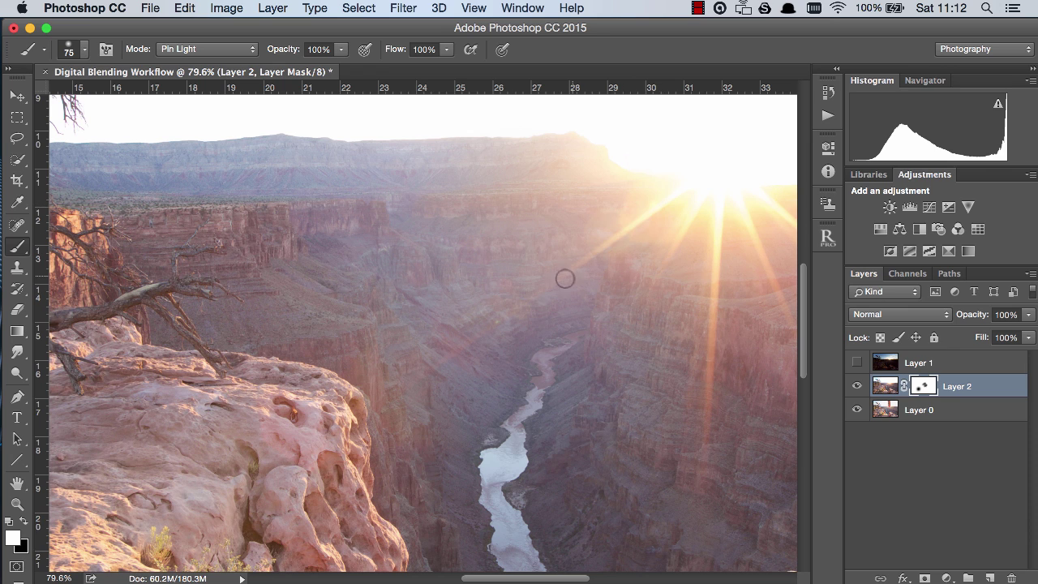
{"action": "left_click", "coordinate": [427, 371], "text": "shift"}
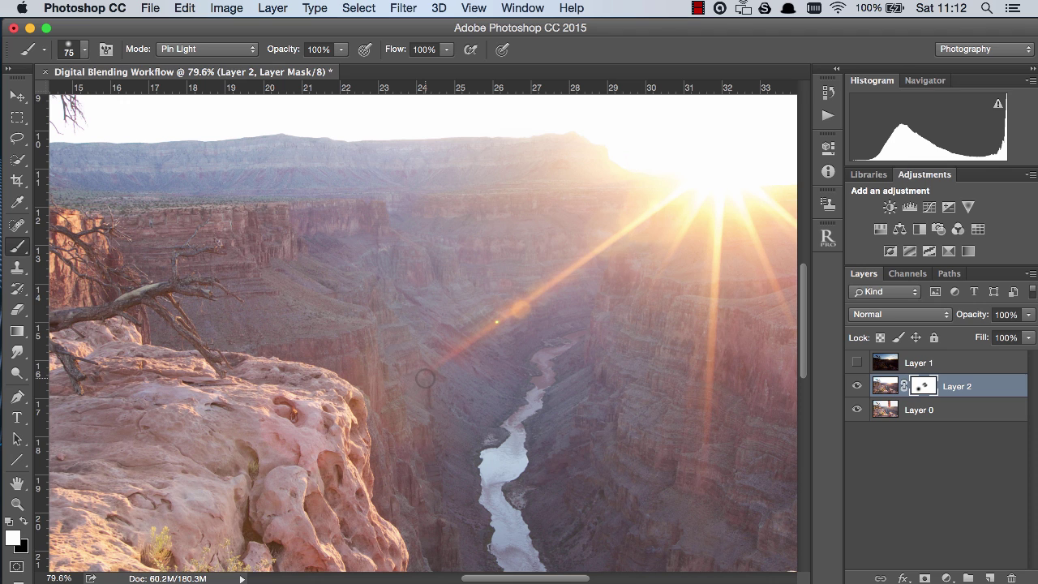
Disable and then re-enable Layer 2's mask to compare the blend.
{"action": "right_click", "coordinate": [923, 389]}
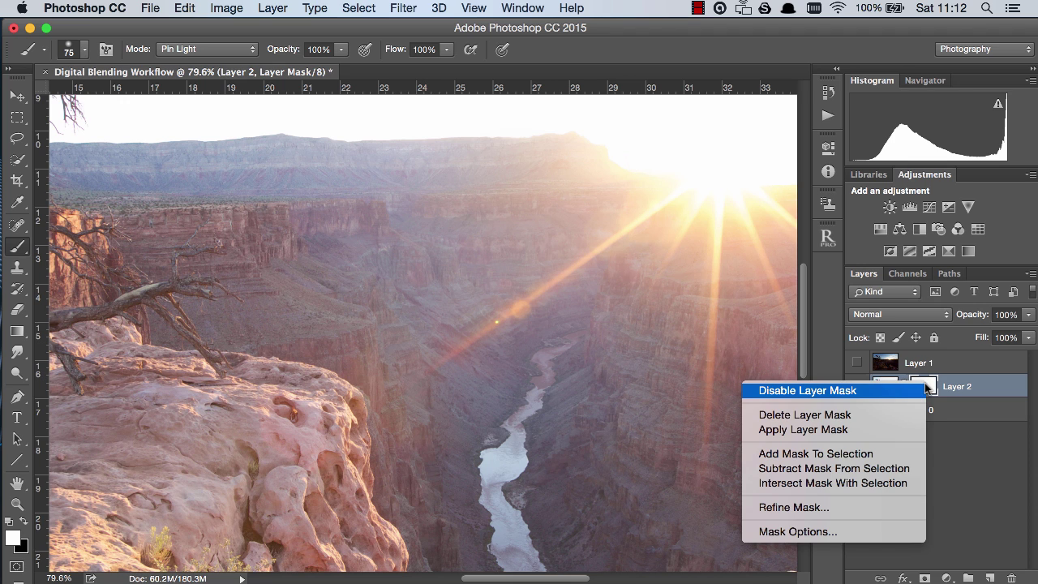
{"action": "left_click", "coordinate": [900, 395]}
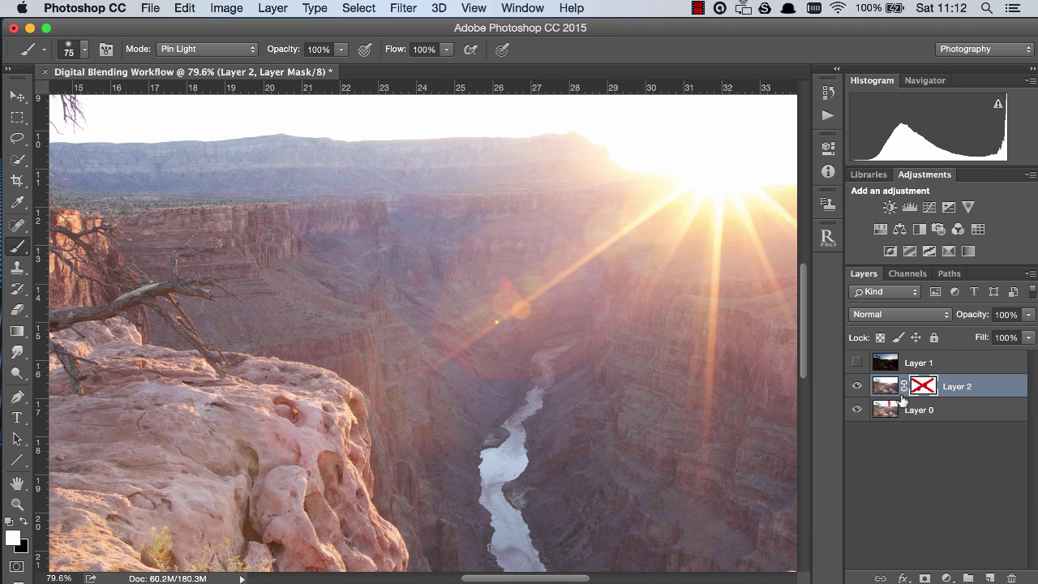
{"action": "right_click", "coordinate": [923, 390]}
{"action": "left_click", "coordinate": [906, 400]}
Fit the image, show and select Layer 1, and toggle its visibility to compare exposures.
{"action": "key", "text": "z"}
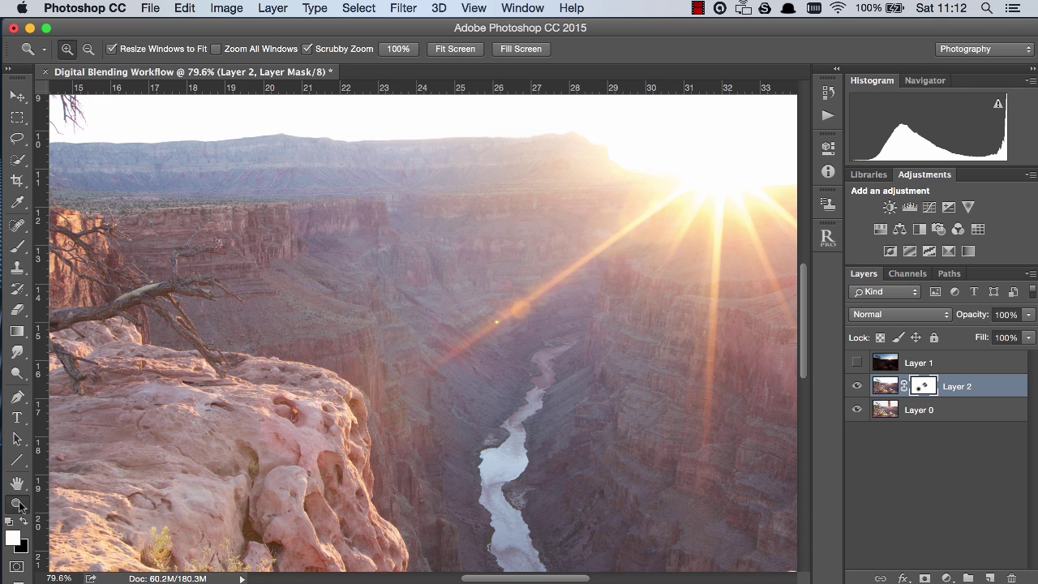
{"action": "left_click", "coordinate": [455, 50]}
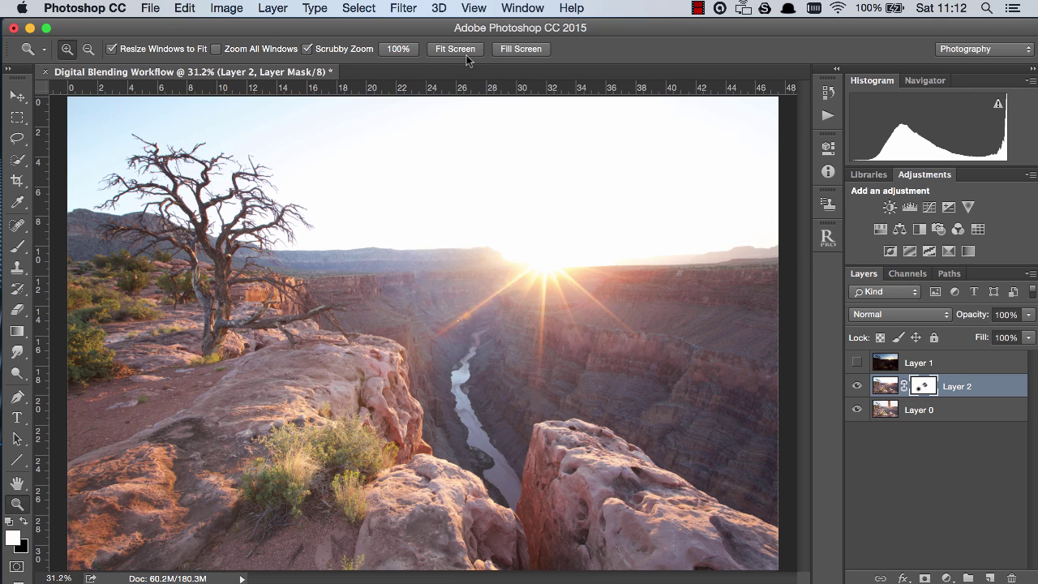
{"action": "left_click", "coordinate": [859, 359]}
{"action": "left_click", "coordinate": [884, 368]}
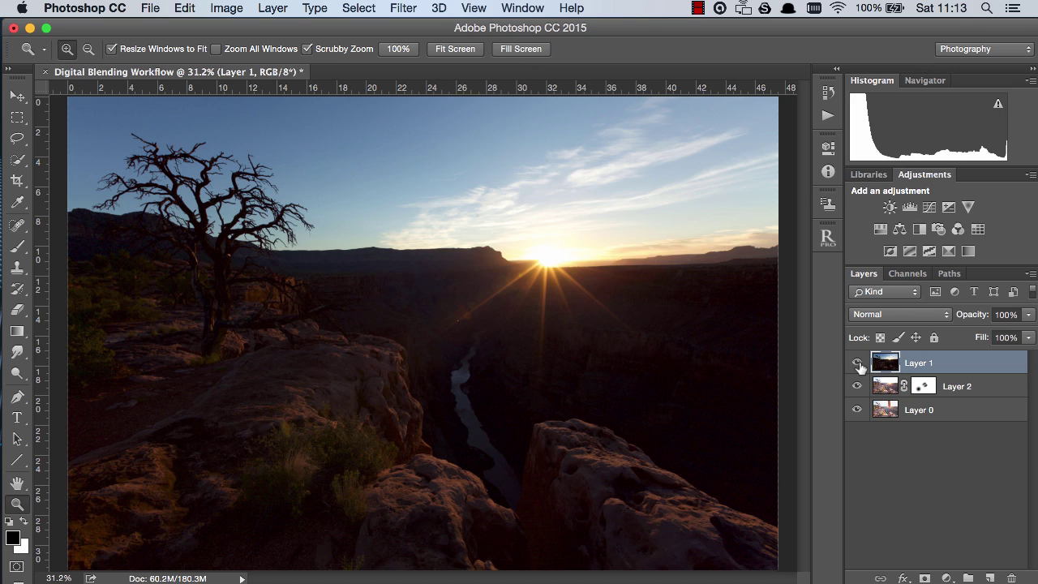
{"action": "left_click", "coordinate": [857, 362]}
{"action": "left_click", "coordinate": [857, 362]}
{"action": "left_click", "coordinate": [857, 362]}
{"action": "left_click", "coordinate": [857, 362]}
Zoom into the tree branches, toggle Layer 1 to check alignment, then fit to screen with it visible.
{"action": "left_click_drag", "start_coordinate": [111, 172], "coordinate": [251, 195]}
{"action": "left_click", "coordinate": [858, 362]}
{"action": "left_click", "coordinate": [858, 362]}
{"action": "left_click", "coordinate": [857, 362]}
{"action": "left_click", "coordinate": [857, 362]}
{"action": "left_click", "coordinate": [858, 362]}
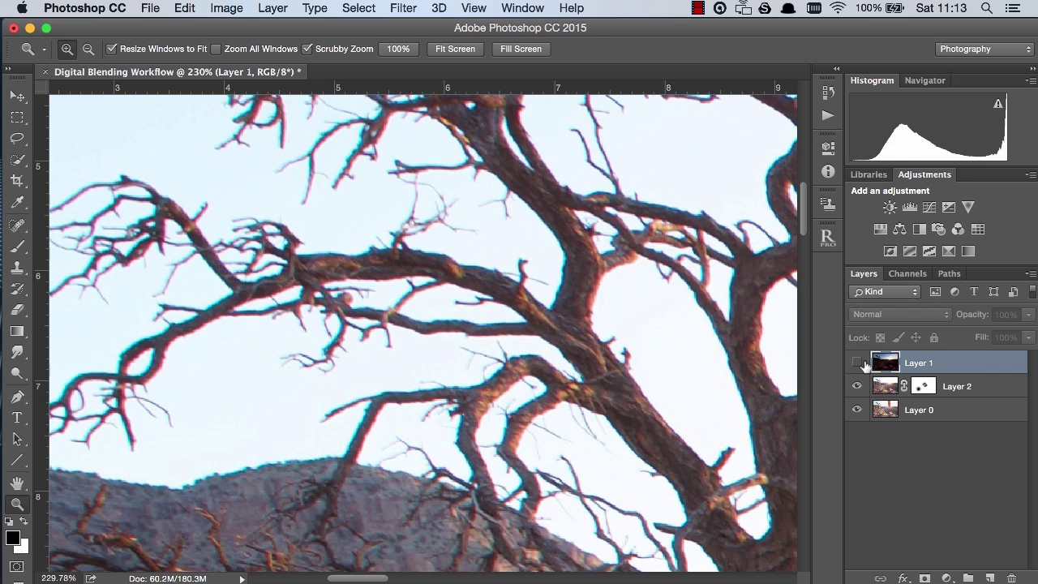
{"action": "left_click", "coordinate": [858, 362]}
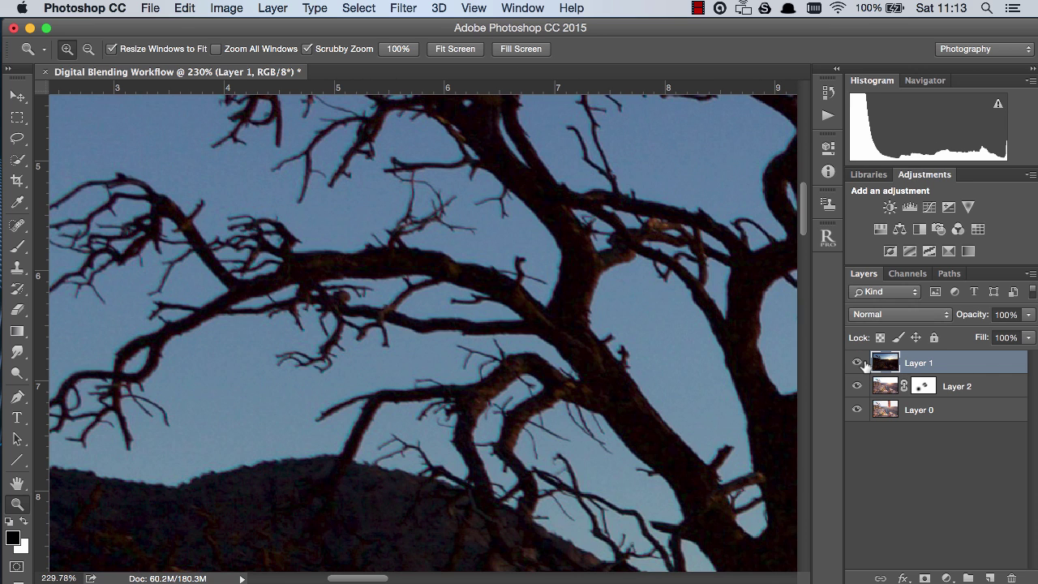
{"action": "left_click", "coordinate": [454, 48]}
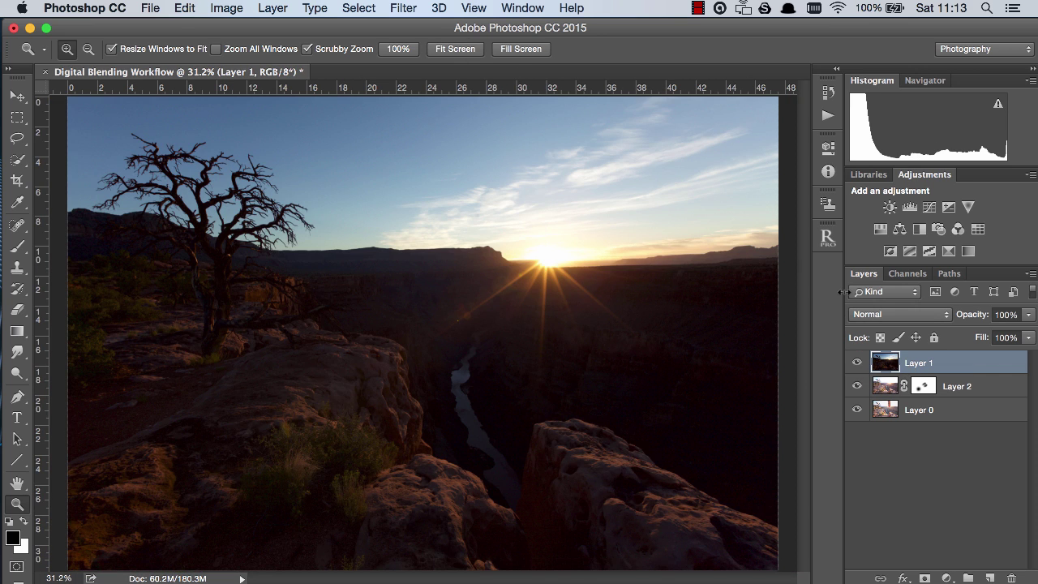
Select all three layers and try Edit > Auto-Align Layers, then cancel it.
{"action": "left_click", "coordinate": [963, 412], "text": "shift"}
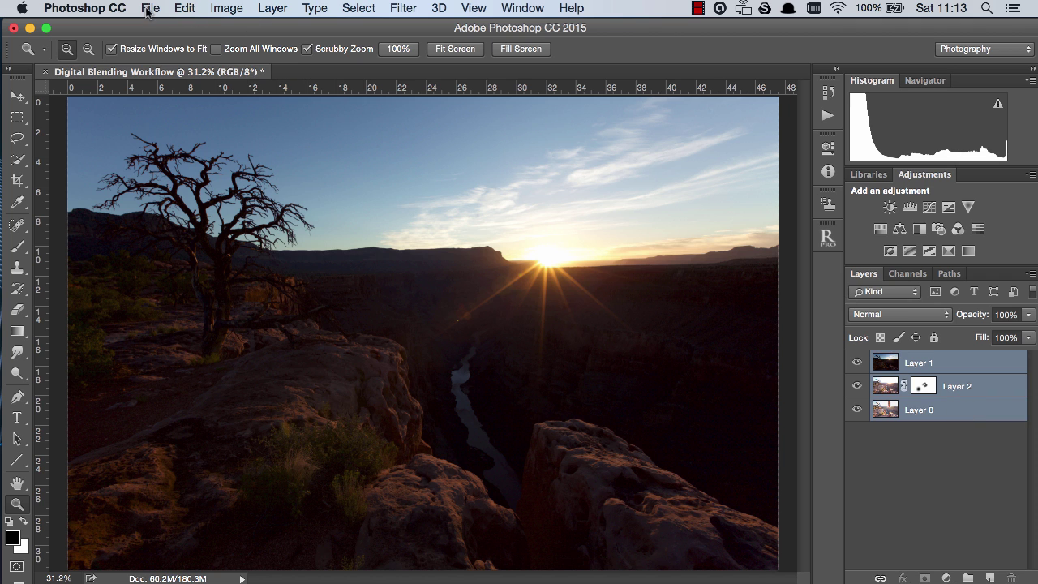
{"action": "left_click", "coordinate": [179, 10]}
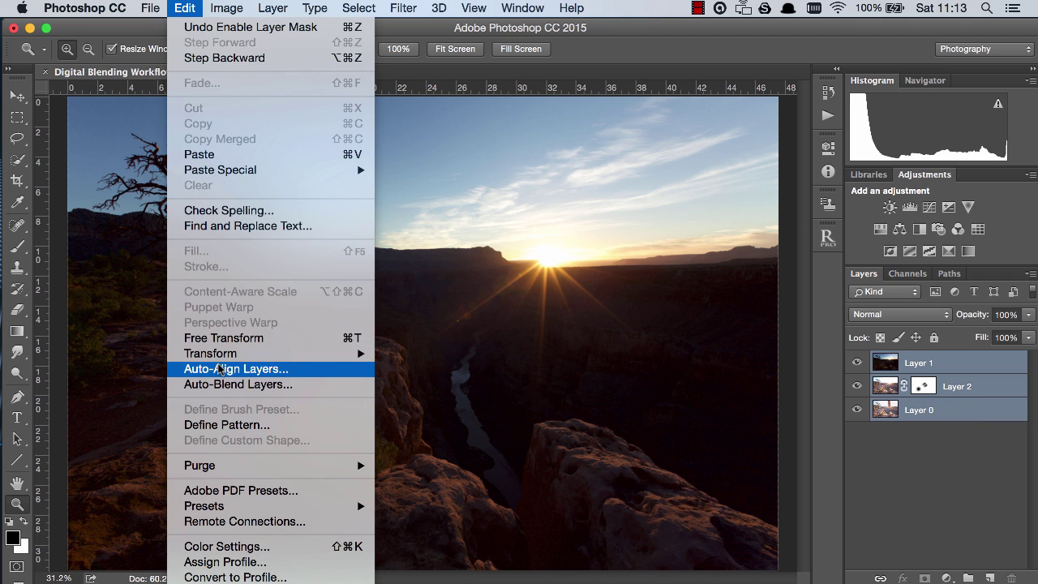
{"action": "left_click", "coordinate": [219, 370]}
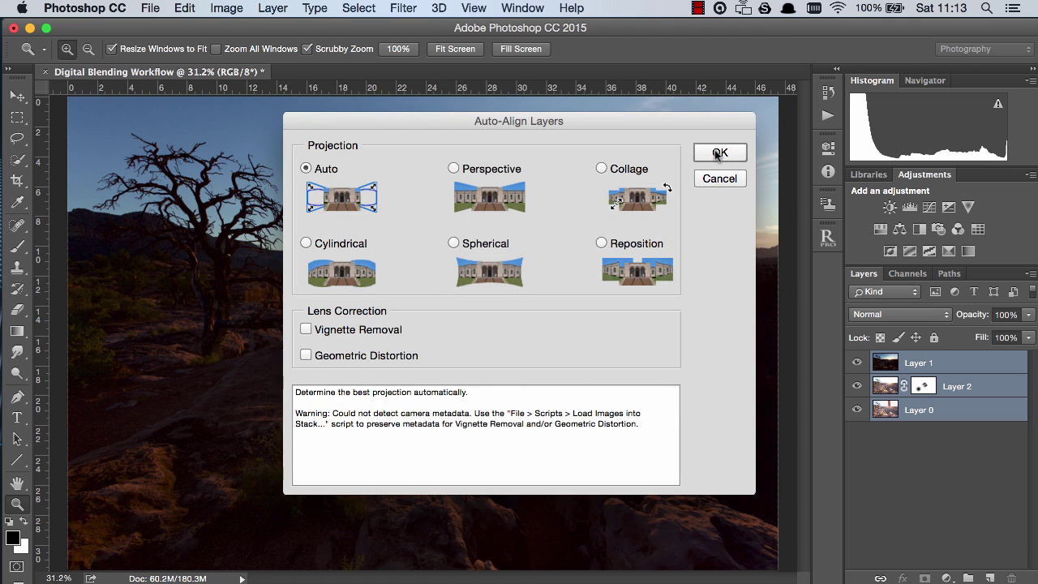
{"action": "left_click", "coordinate": [719, 179]}
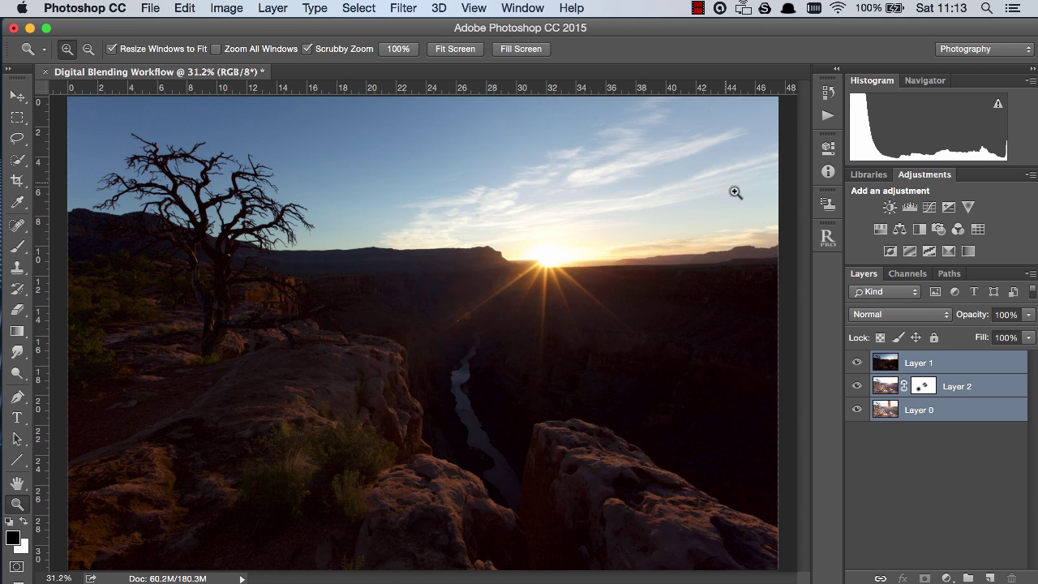
Align the exposures with Raya Pro's Auto-Align All Layers.
{"action": "left_click", "coordinate": [946, 367]}
{"action": "left_click", "coordinate": [827, 237]}
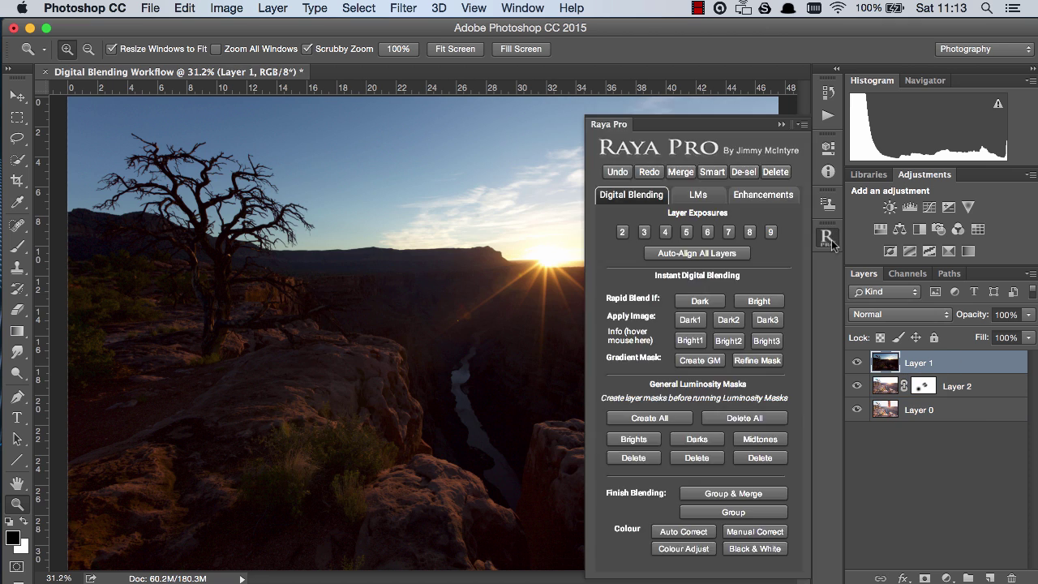
{"action": "left_click", "coordinate": [681, 255]}
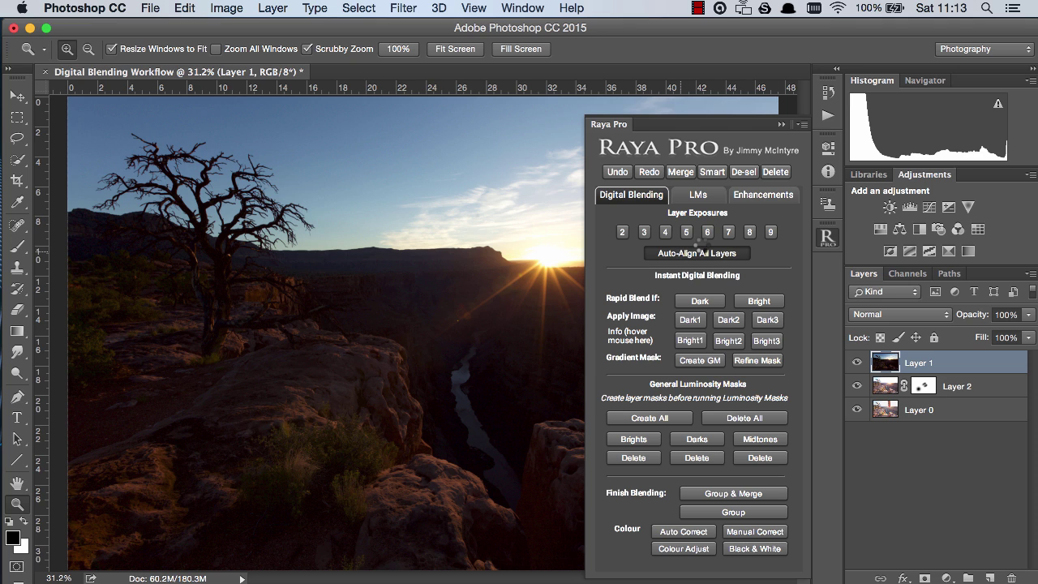
{"action": "left_click", "coordinate": [781, 125]}
Toggle Layers 1 and 2 to verify alignment, leaving all visible with Layer 1 selected.
{"action": "left_click", "coordinate": [856, 362]}
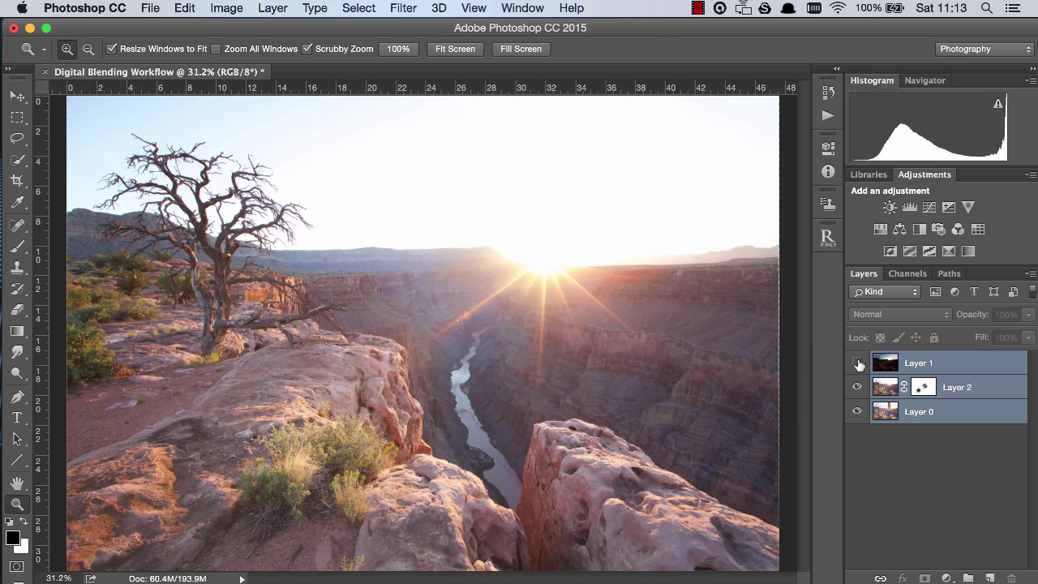
{"action": "left_click", "coordinate": [857, 362]}
{"action": "left_click", "coordinate": [857, 363]}
{"action": "left_click", "coordinate": [857, 386]}
{"action": "left_click", "coordinate": [857, 387]}
{"action": "left_click", "coordinate": [857, 386]}
{"action": "left_click", "coordinate": [856, 387]}
{"action": "left_click", "coordinate": [857, 362]}
{"action": "left_click", "coordinate": [912, 366]}
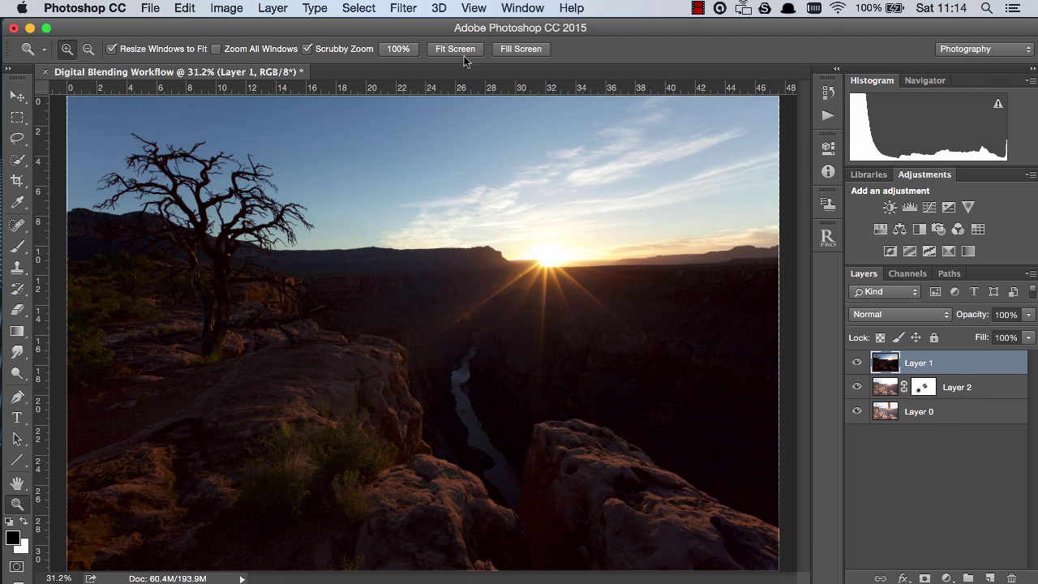
Add a Raya Pro gradient mask to Layer 1.
{"action": "left_click", "coordinate": [826, 238]}
{"action": "left_click", "coordinate": [698, 360]}
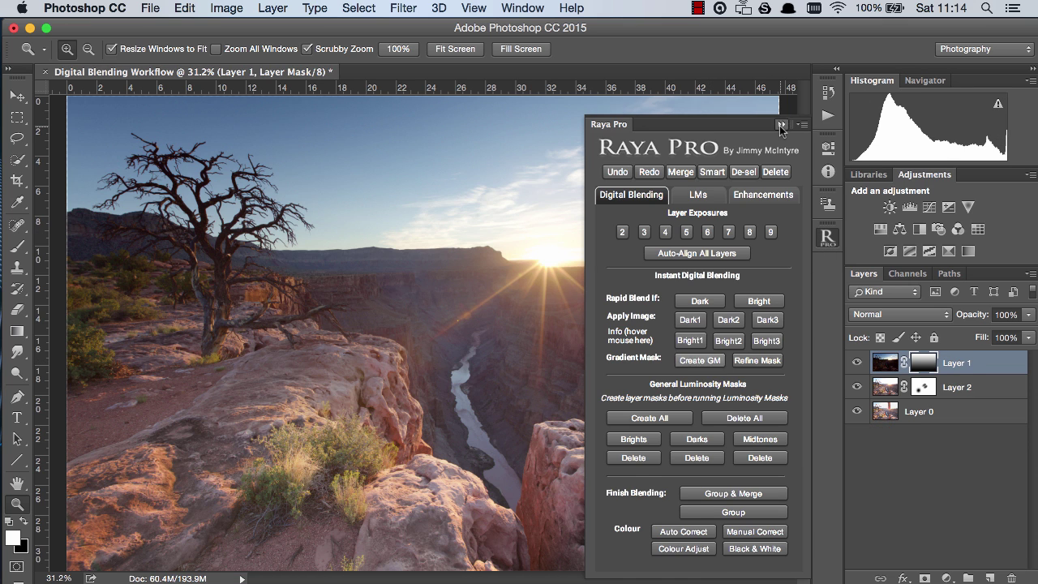
{"action": "left_click", "coordinate": [780, 125]}
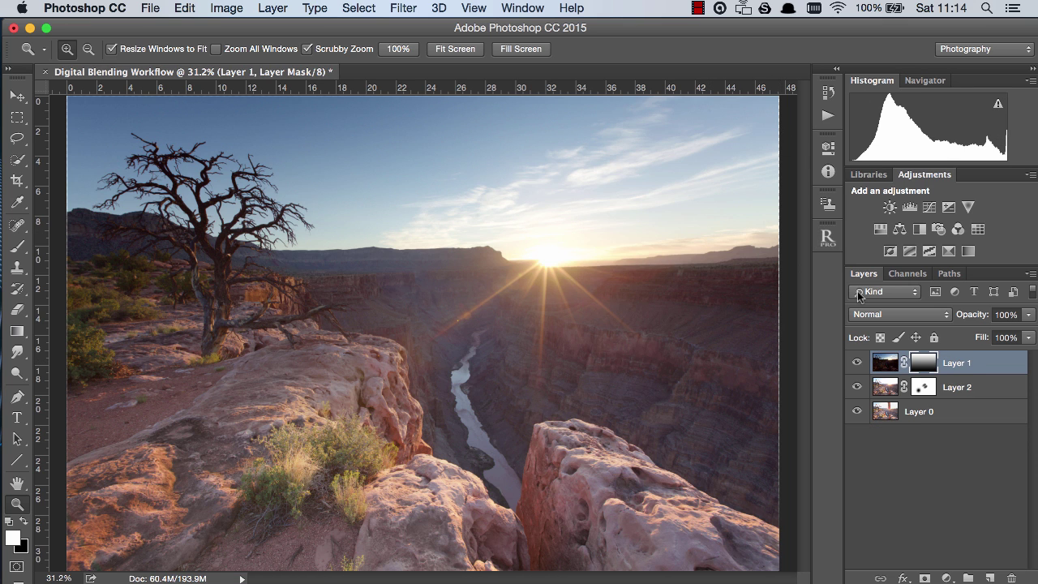
Toggle Layer 1 to judge the gradient blend, then drag its mask to the trash.
{"action": "left_click", "coordinate": [857, 363]}
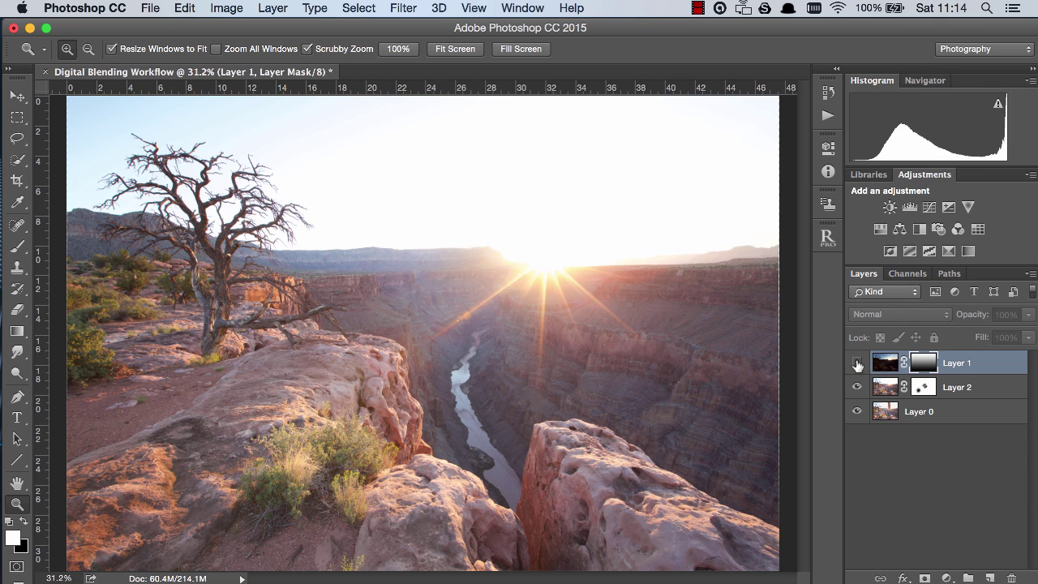
{"action": "left_click", "coordinate": [857, 363]}
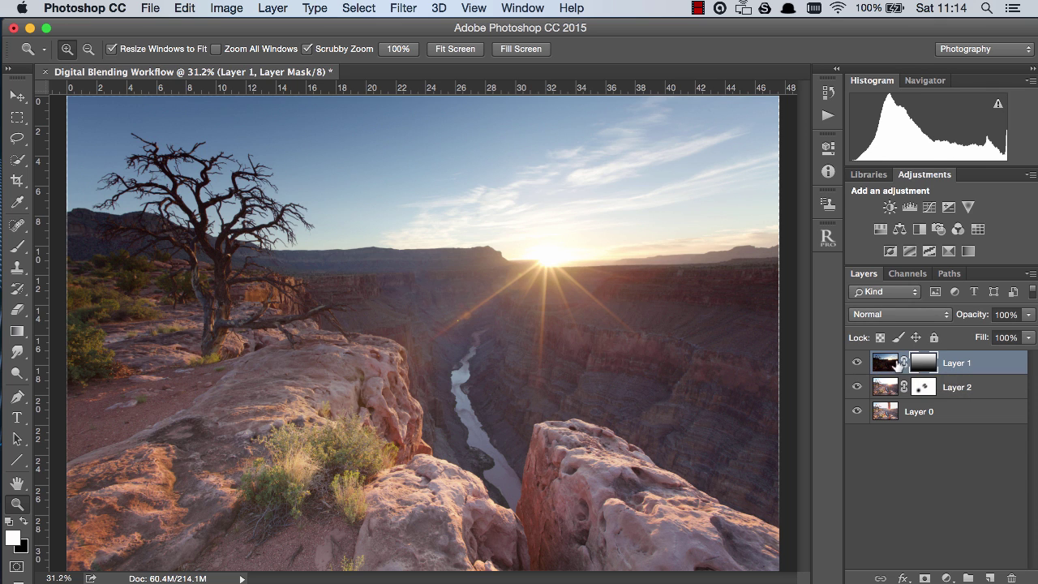
{"action": "left_click", "coordinate": [857, 363]}
{"action": "left_click", "coordinate": [857, 364]}
{"action": "left_click", "coordinate": [857, 363]}
{"action": "left_click", "coordinate": [856, 363]}
{"action": "left_click", "coordinate": [856, 363]}
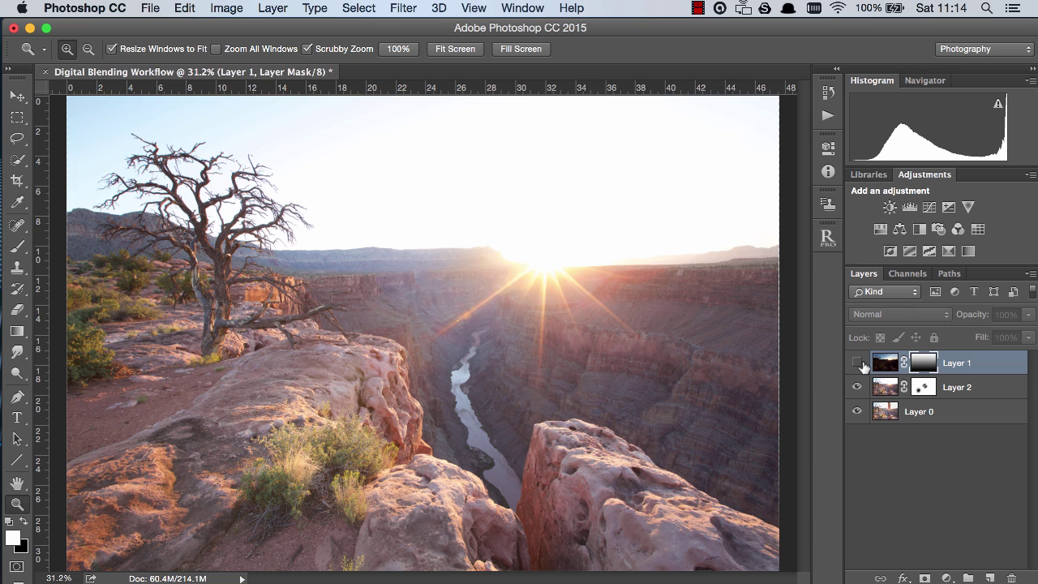
{"action": "left_click", "coordinate": [857, 363]}
{"action": "left_click_drag", "start_coordinate": [922, 367], "coordinate": [1011, 577]}
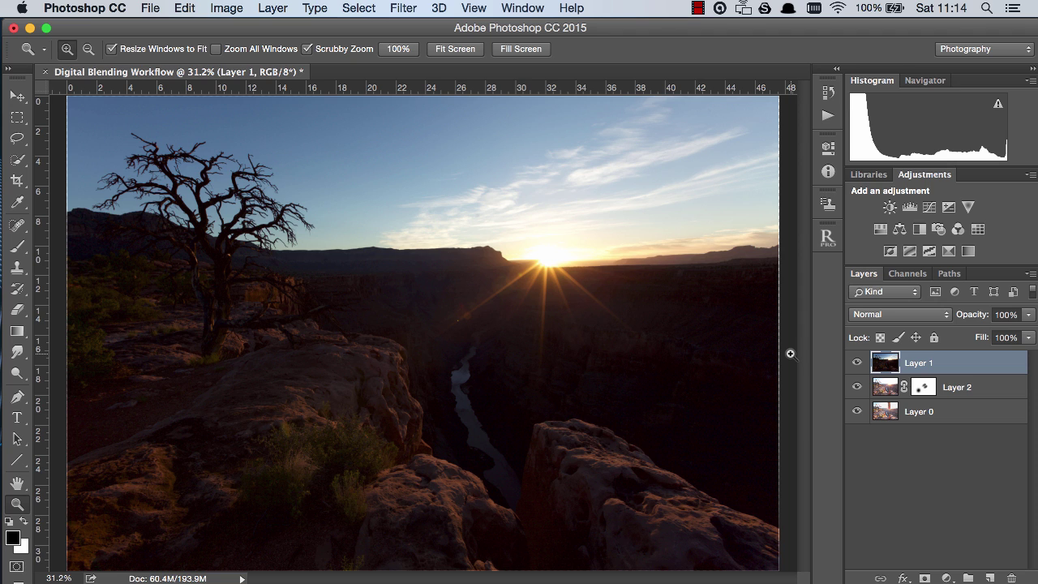
Apply Raya Pro's Rapid Blend If: Dark to Layer 1 and compare it on and off around the tree.
{"action": "left_click", "coordinate": [827, 237]}
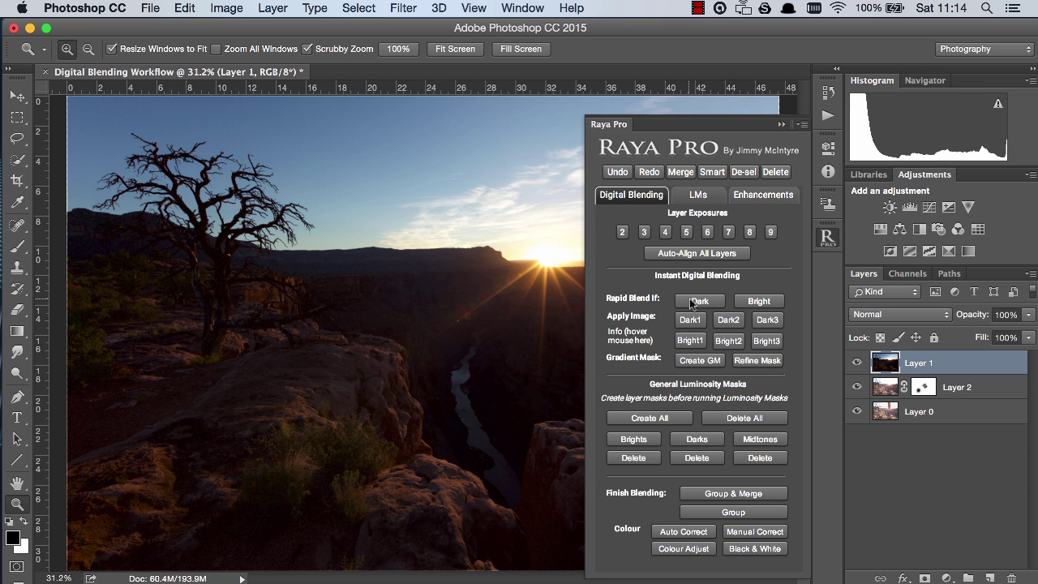
{"action": "left_click", "coordinate": [696, 302]}
{"action": "left_click", "coordinate": [778, 124]}
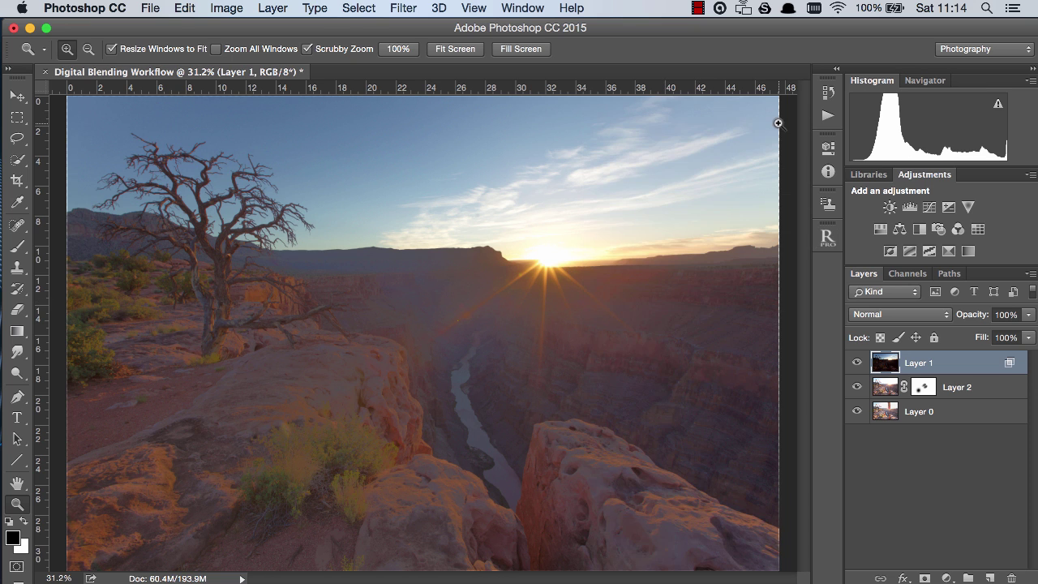
{"action": "left_click", "coordinate": [855, 362]}
{"action": "left_click", "coordinate": [856, 362]}
{"action": "left_click_drag", "start_coordinate": [223, 180], "coordinate": [513, 235]}
{"action": "left_click", "coordinate": [857, 363]}
{"action": "left_click", "coordinate": [856, 363]}
{"action": "key", "text": "super+0"}
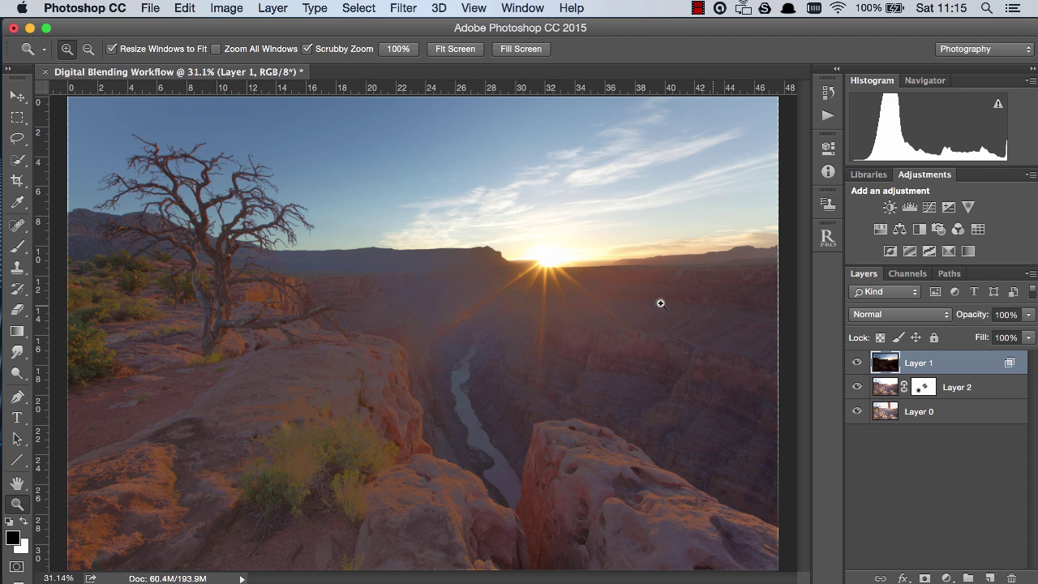
{"action": "left_click", "coordinate": [828, 238]}
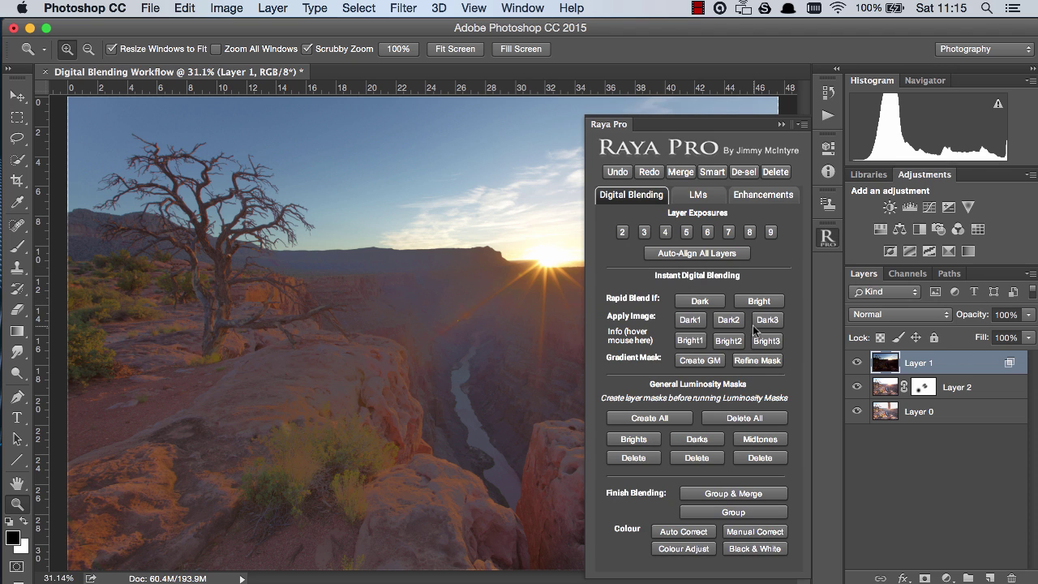
{"action": "left_click", "coordinate": [701, 362]}
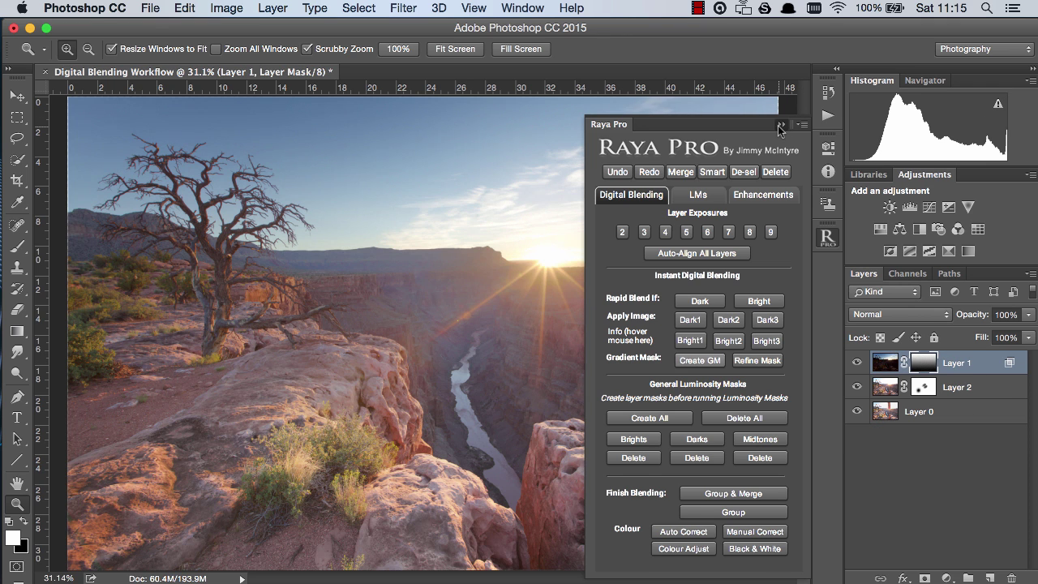
{"action": "left_click", "coordinate": [781, 125]}
{"action": "left_click", "coordinate": [857, 362]}
{"action": "left_click", "coordinate": [857, 362]}
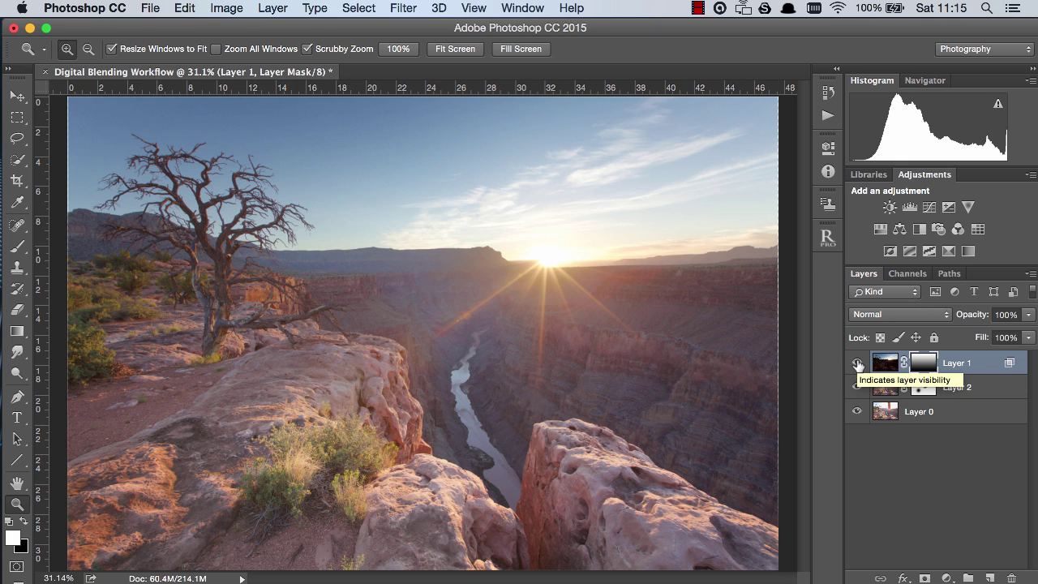
{"action": "left_click", "coordinate": [856, 363]}
{"action": "left_click", "coordinate": [857, 363]}
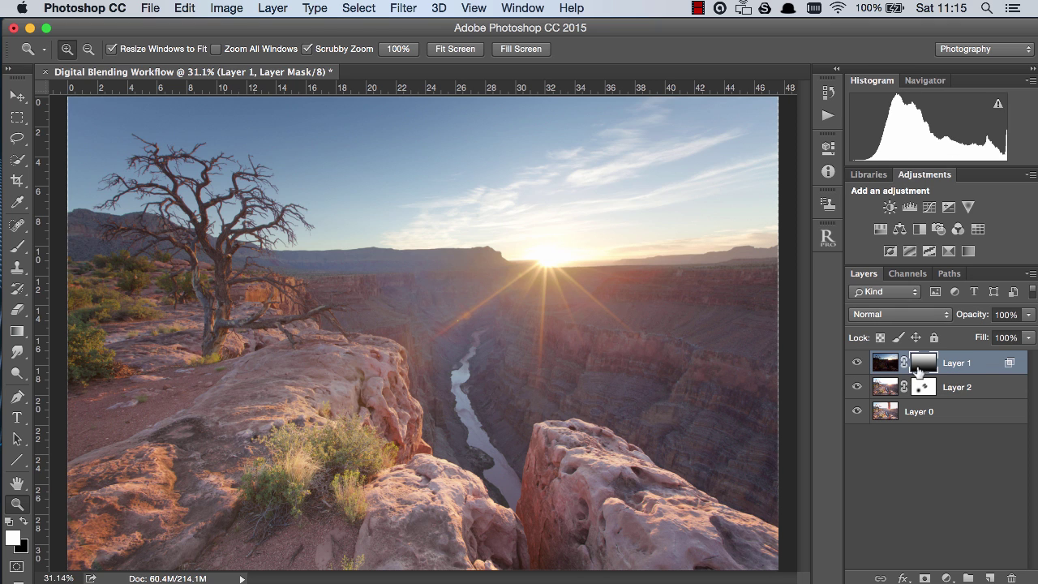
{"action": "left_click_drag", "start_coordinate": [923, 368], "coordinate": [1011, 577]}
Clear Layer 1's Dark Blend If style and split the Underlying Layer black slider to 0/255.
{"action": "right_click", "coordinate": [967, 362]}
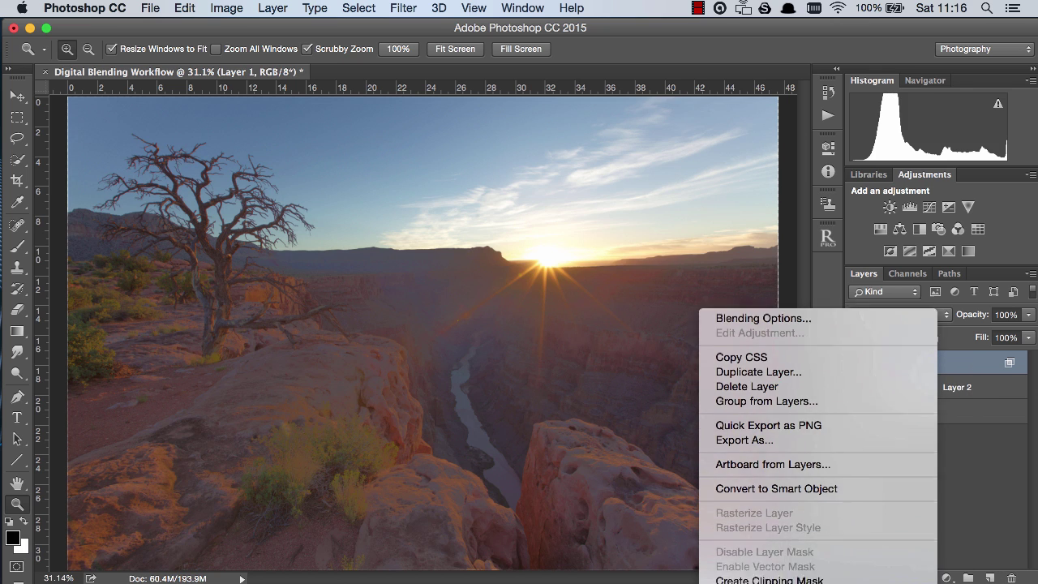
{"action": "left_click", "coordinate": [832, 513]}
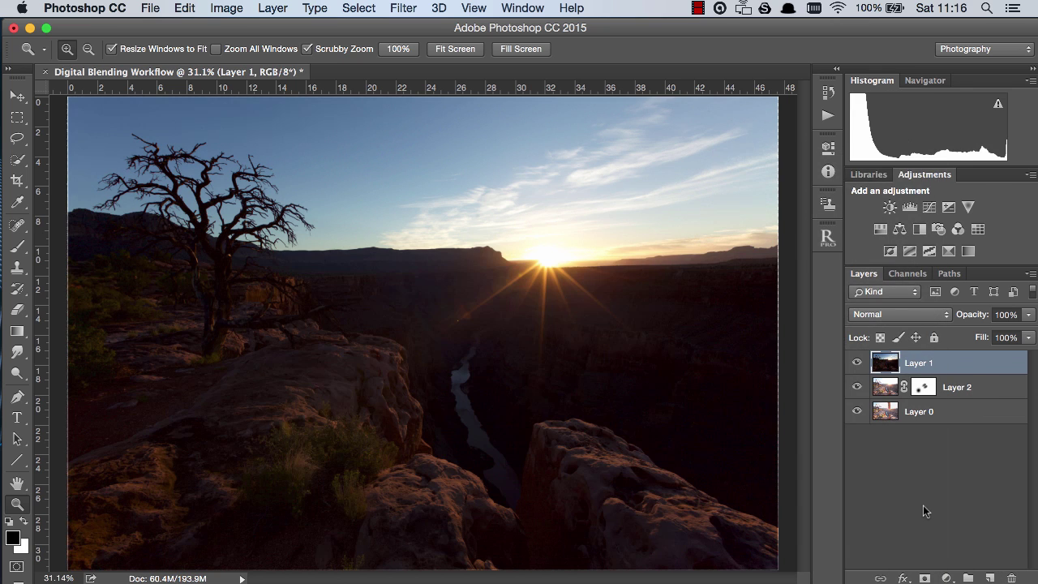
{"action": "double_click", "coordinate": [993, 368]}
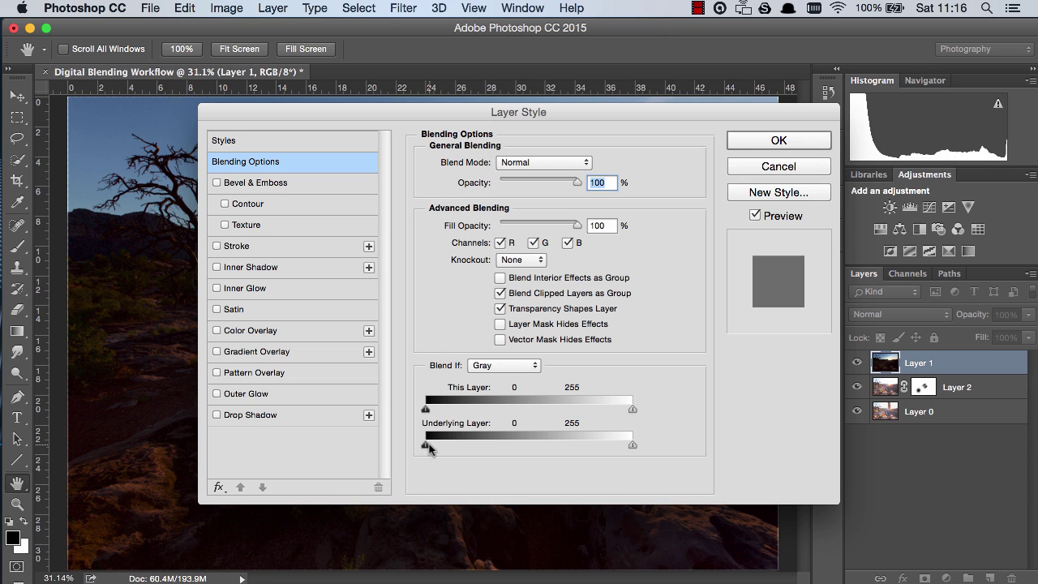
{"action": "key", "text": "alt"}
{"action": "left_click_drag", "start_coordinate": [428, 448], "coordinate": [651, 452]}
{"action": "left_click", "coordinate": [768, 146]}
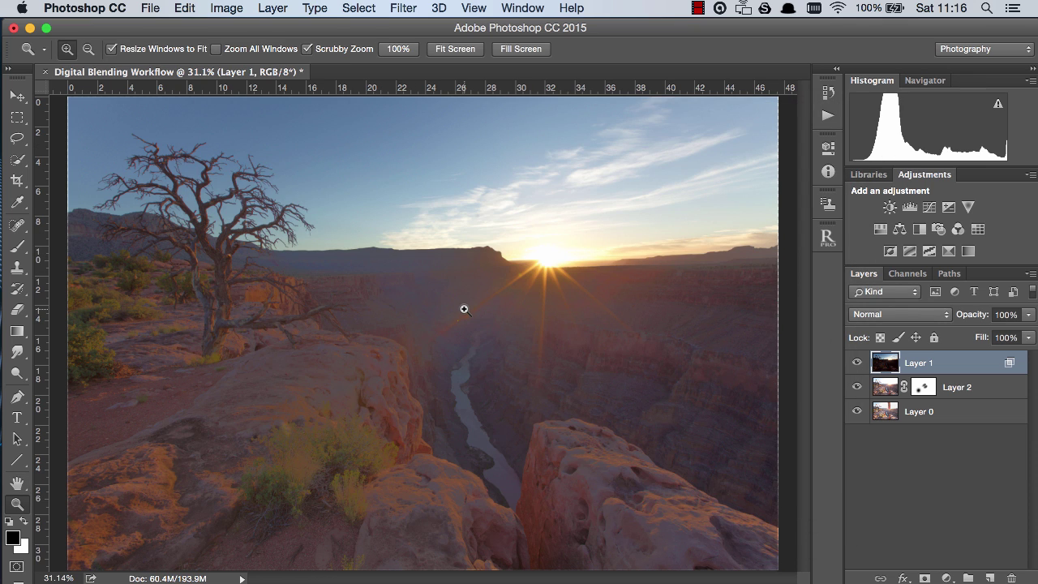
Add a layer mask to Layer 1 with a Foreground to Background gradient from sky to canyon.
{"action": "left_click", "coordinate": [925, 578]}
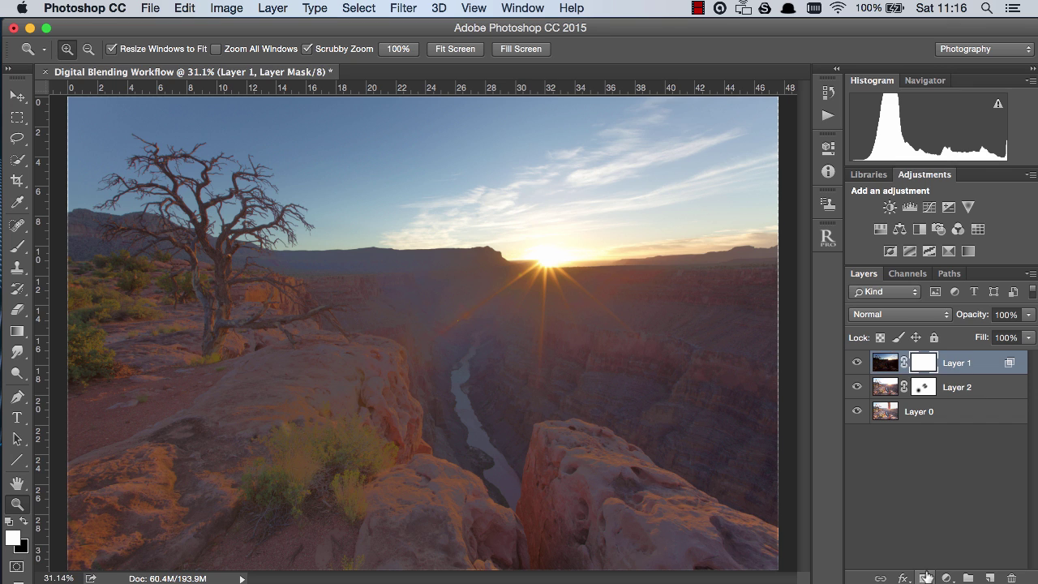
{"action": "left_click", "coordinate": [17, 332]}
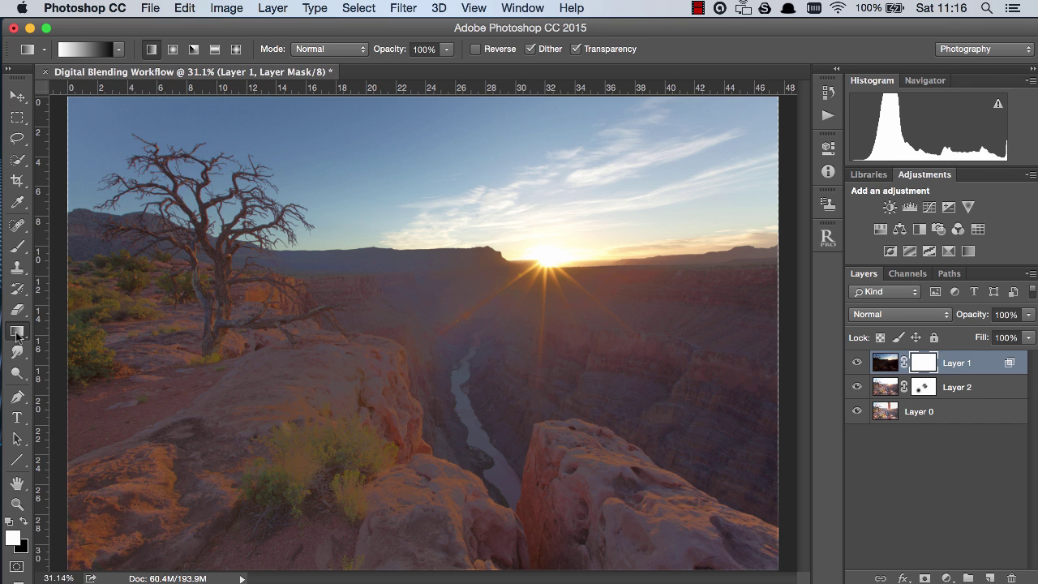
{"action": "left_click", "coordinate": [73, 51]}
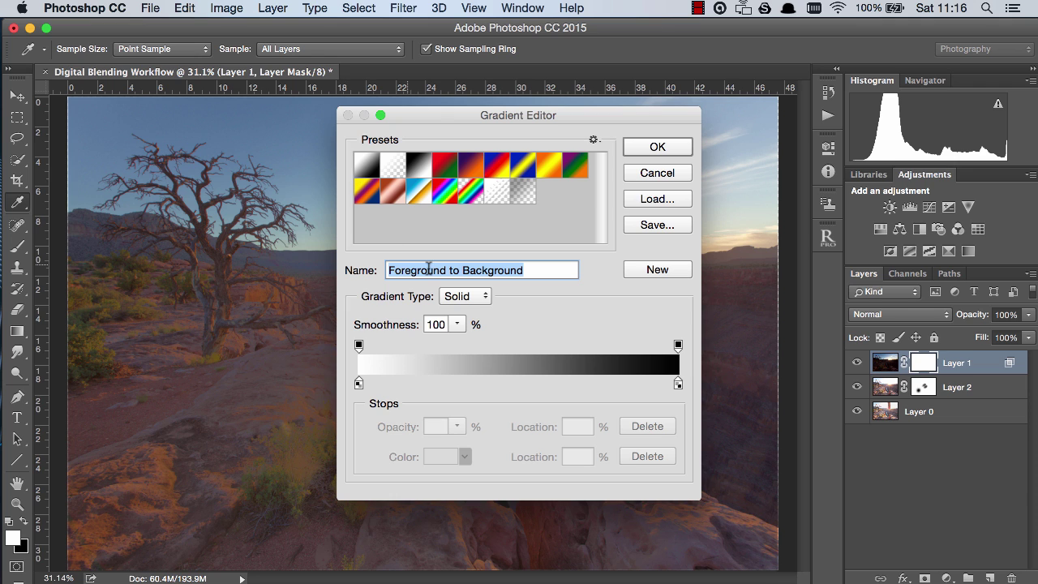
{"action": "left_click", "coordinate": [661, 150]}
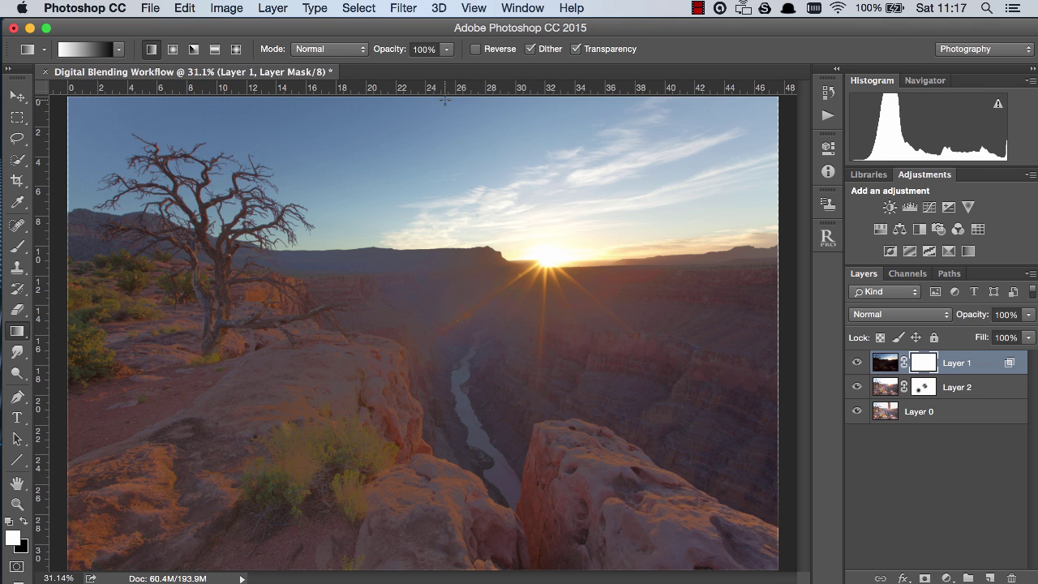
{"action": "left_click_drag", "start_coordinate": [426, 108], "coordinate": [430, 440]}
{"action": "left_click_drag", "start_coordinate": [434, 569], "coordinate": [435, 574]}
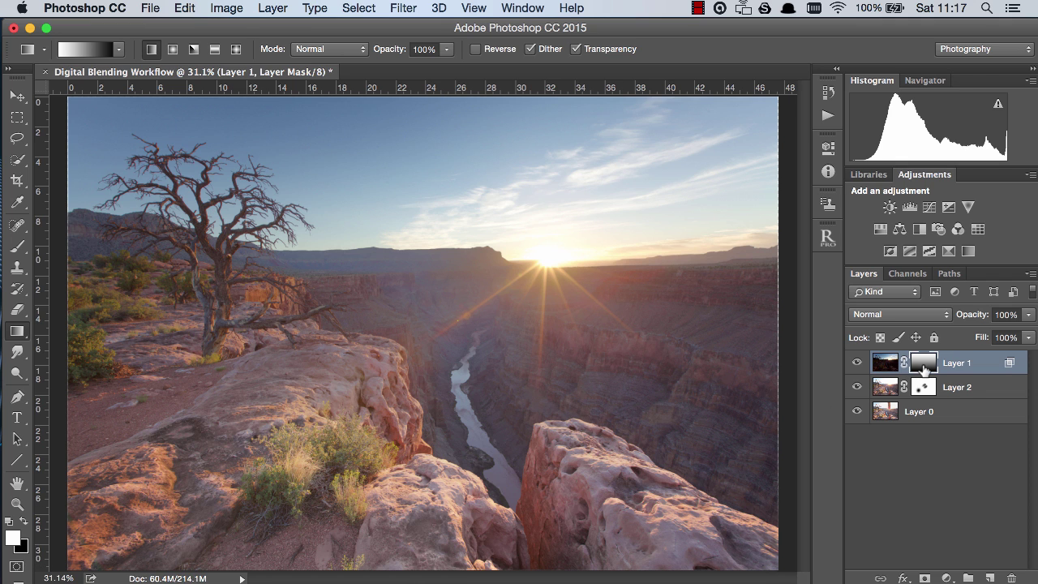
{"action": "left_click", "coordinate": [926, 366], "text": "alt"}
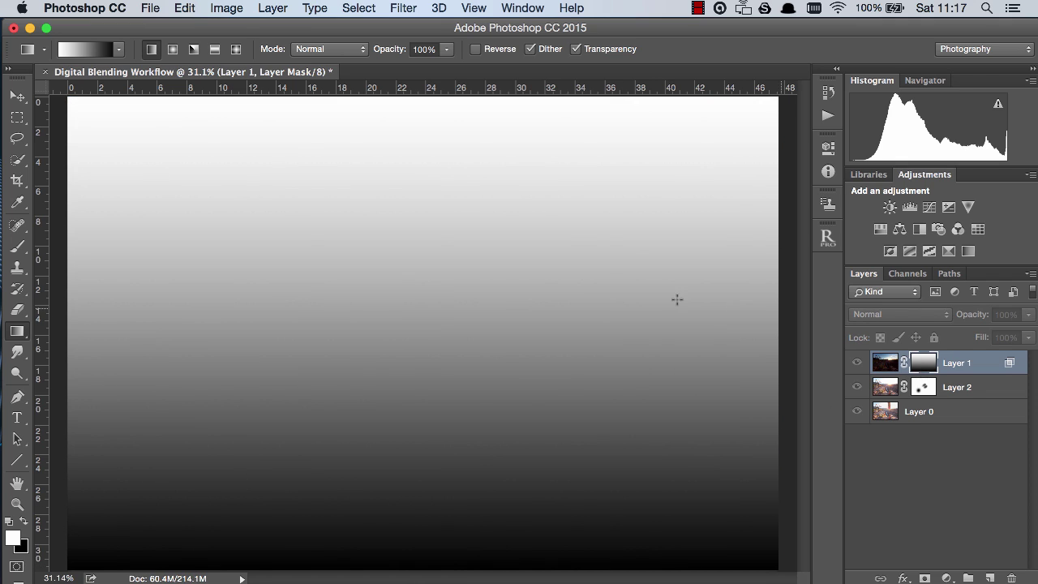
{"action": "left_click", "coordinate": [884, 363]}
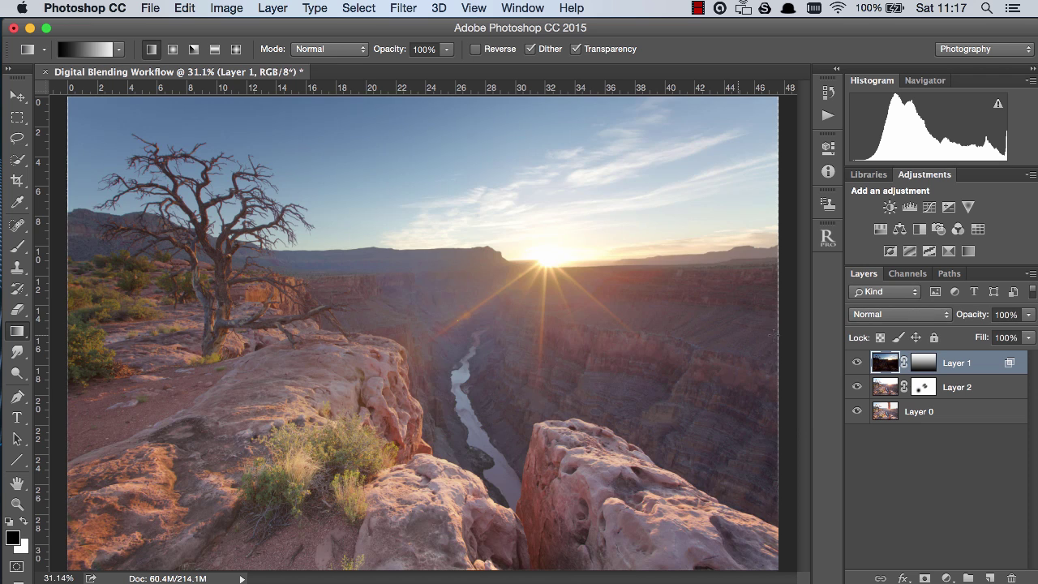
Compare Layer 1 on and off, then lower its opacity to 86%.
{"action": "left_click", "coordinate": [857, 363]}
{"action": "left_click", "coordinate": [857, 363]}
{"action": "left_click", "coordinate": [924, 362]}
{"action": "key", "text": "b"}
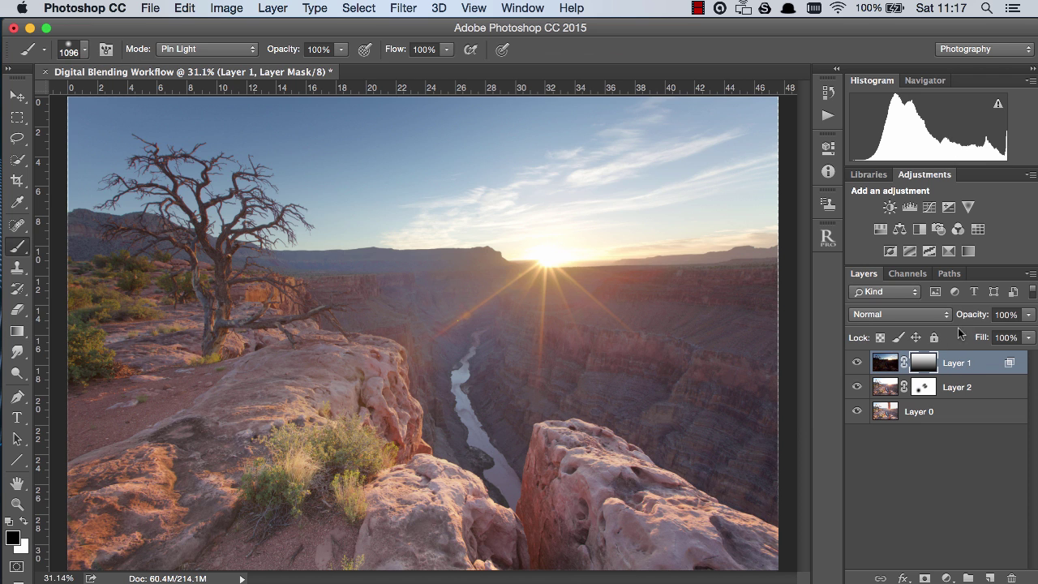
{"action": "left_click_drag", "start_coordinate": [974, 317], "coordinate": [963, 319]}
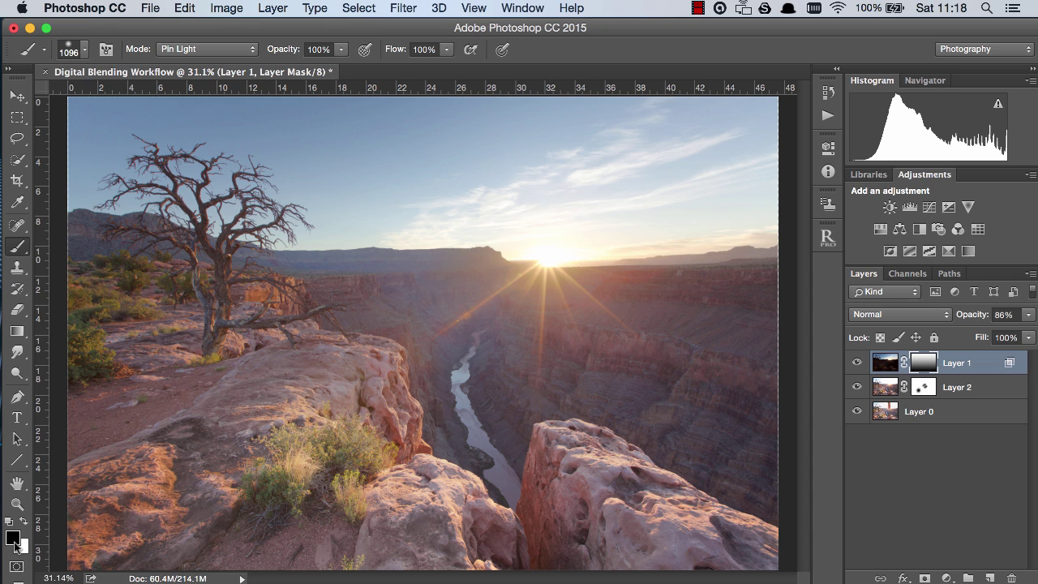
Set the brush to size 1630 at 48% opacity.
{"action": "left_click_drag", "start_coordinate": [363, 396], "coordinate": [445, 444]}
{"action": "left_click_drag", "start_coordinate": [284, 53], "coordinate": [245, 53]}
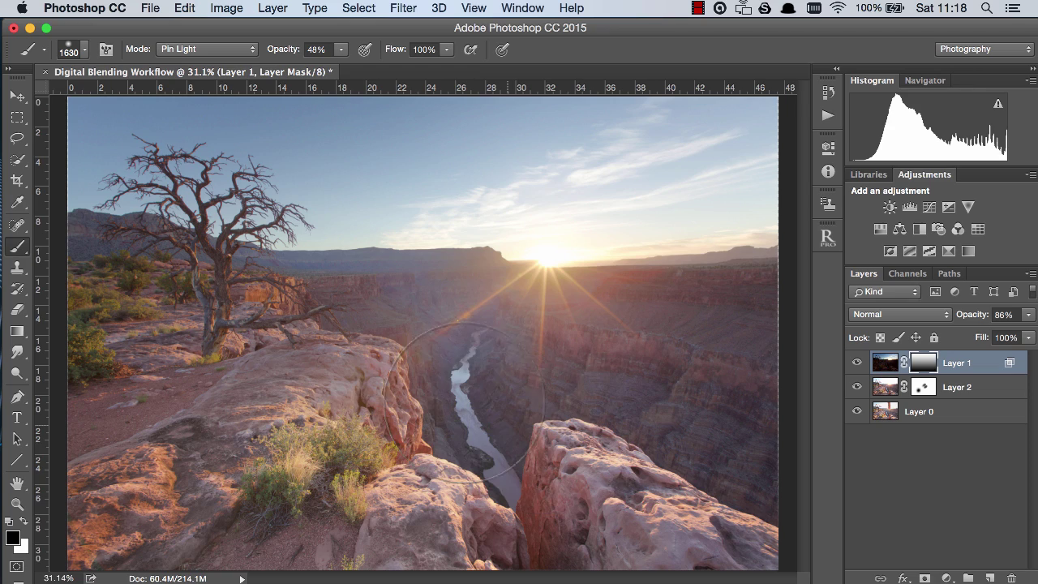
{"action": "key", "text": "z"}
{"action": "left_click", "coordinate": [856, 363]}
{"action": "left_click", "coordinate": [856, 363]}
Zoom into the tree branches against the sky, fit the image, and toggle Layer 1 to compare.
{"action": "left_click_drag", "start_coordinate": [235, 200], "coordinate": [455, 215]}
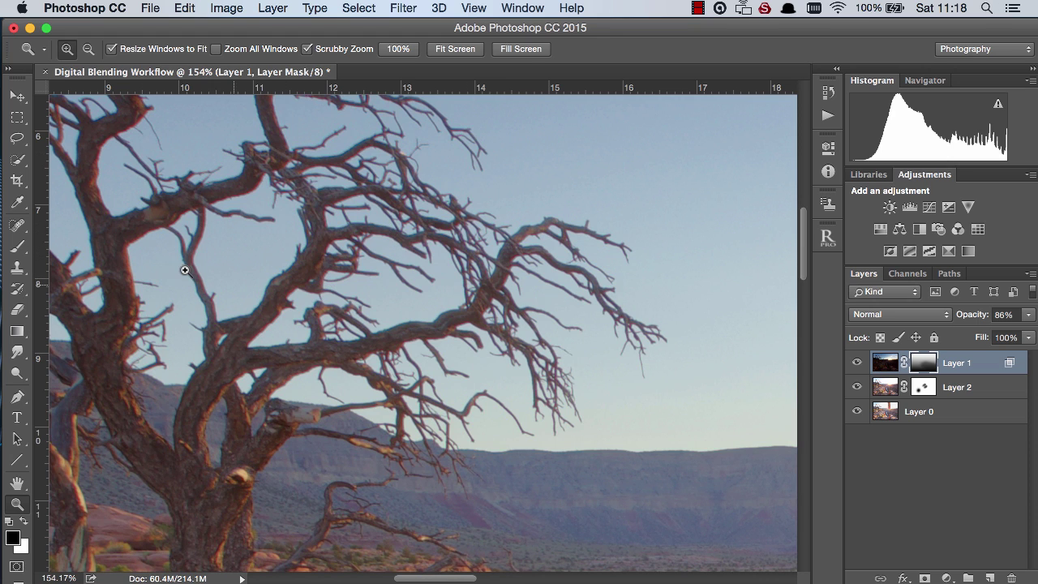
{"action": "left_click_drag", "start_coordinate": [134, 253], "coordinate": [150, 258]}
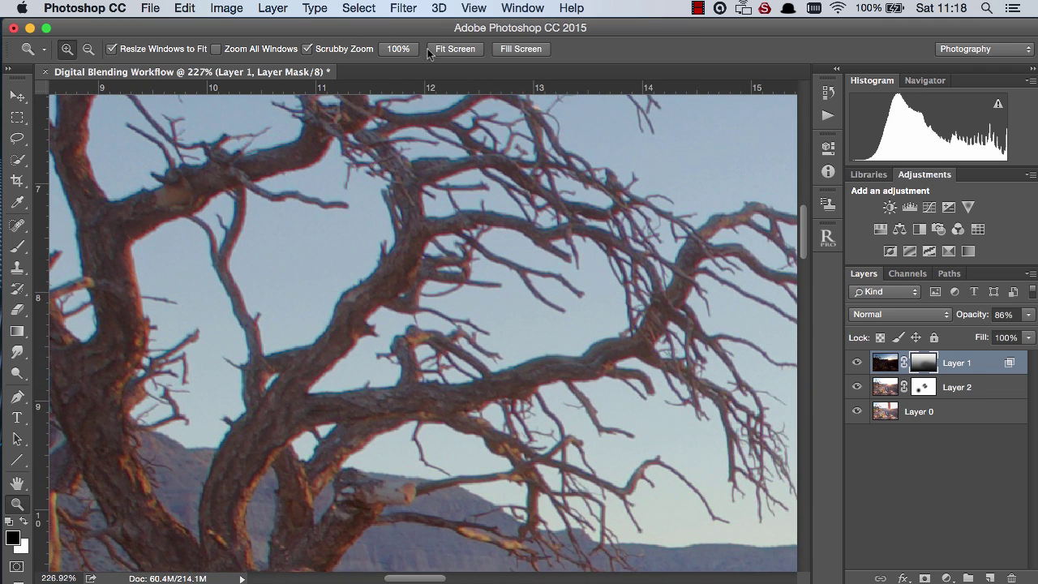
{"action": "left_click", "coordinate": [461, 52]}
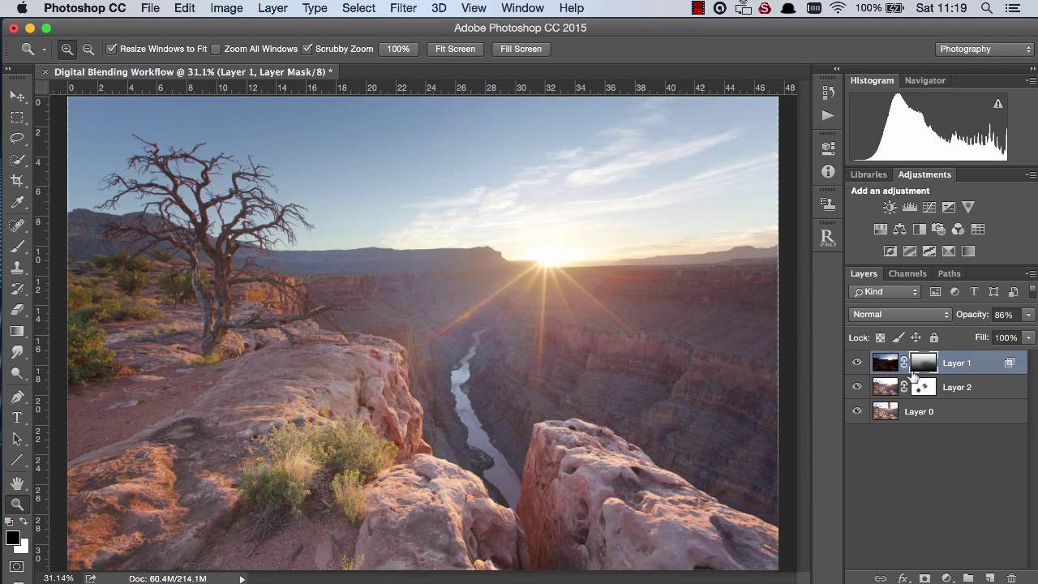
{"action": "left_click", "coordinate": [857, 363]}
{"action": "left_click", "coordinate": [857, 363]}
Duplicate Layer 1, delete the copy's mask, set it to 100% opacity and clear its layer style.
{"action": "key", "text": "super+j"}
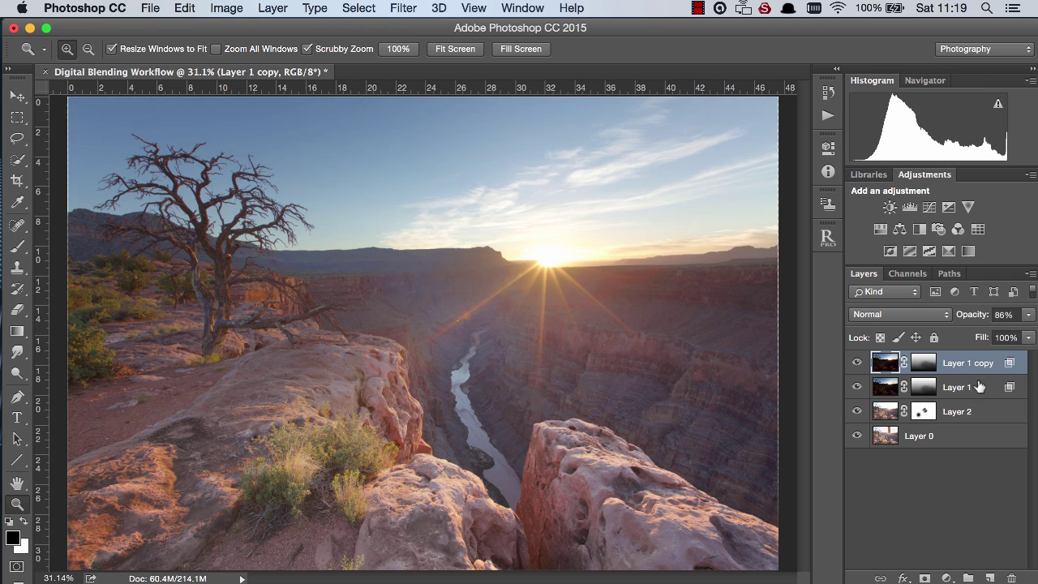
{"action": "left_click_drag", "start_coordinate": [926, 368], "coordinate": [1006, 573]}
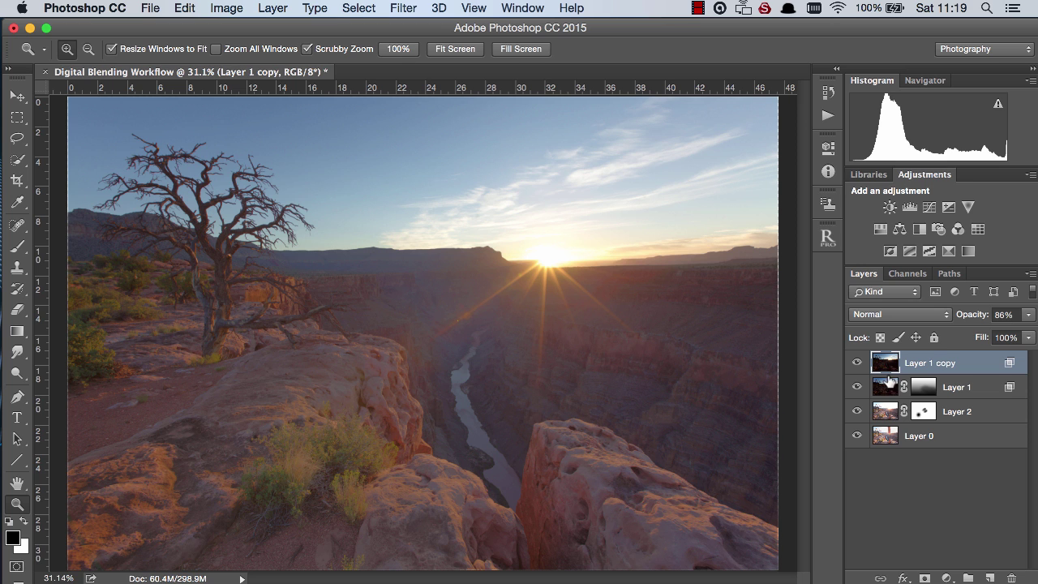
{"action": "left_click_drag", "start_coordinate": [969, 316], "coordinate": [1005, 316]}
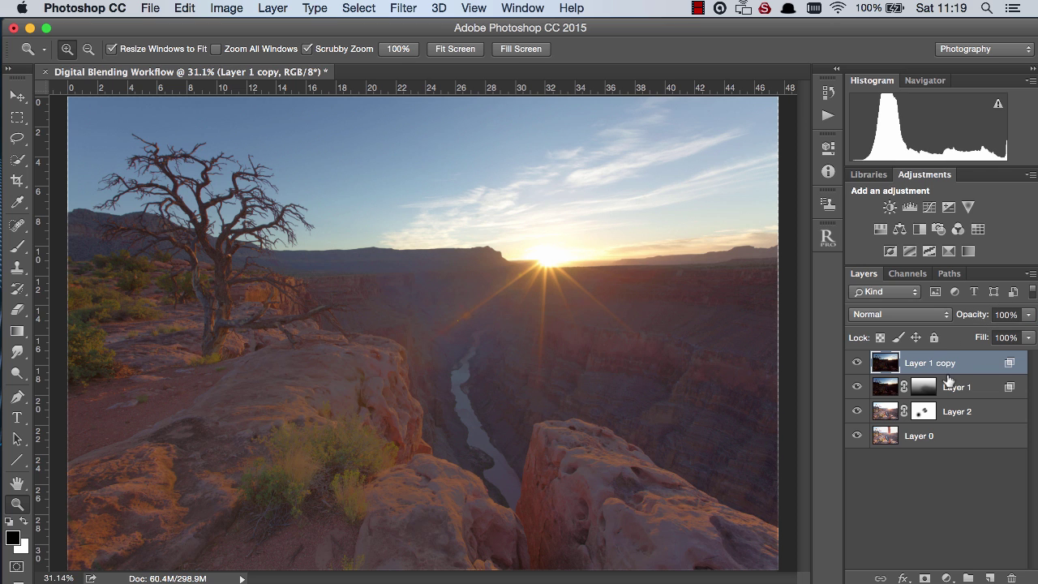
{"action": "right_click", "coordinate": [949, 366]}
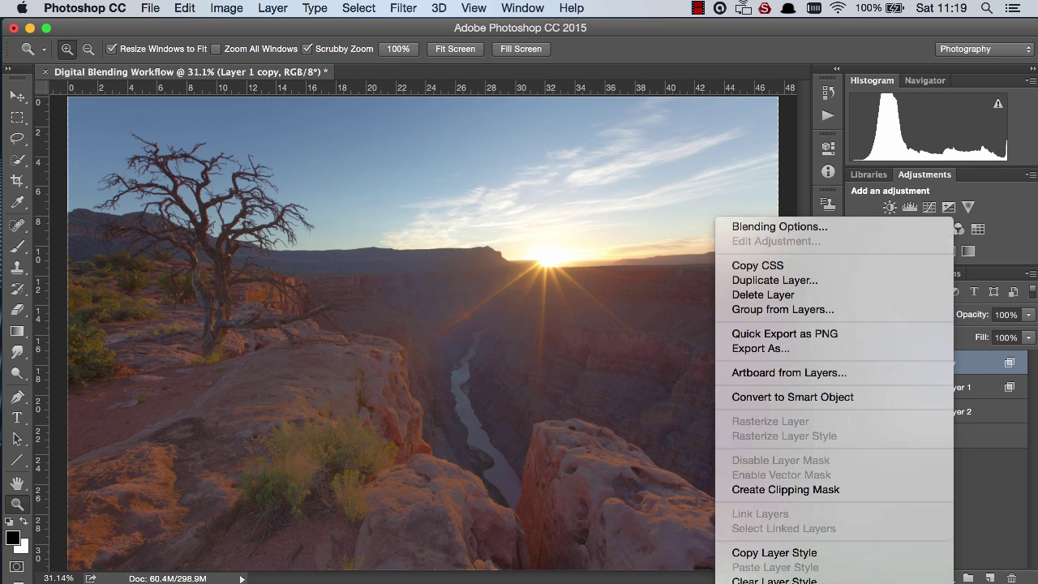
{"action": "left_click", "coordinate": [811, 510]}
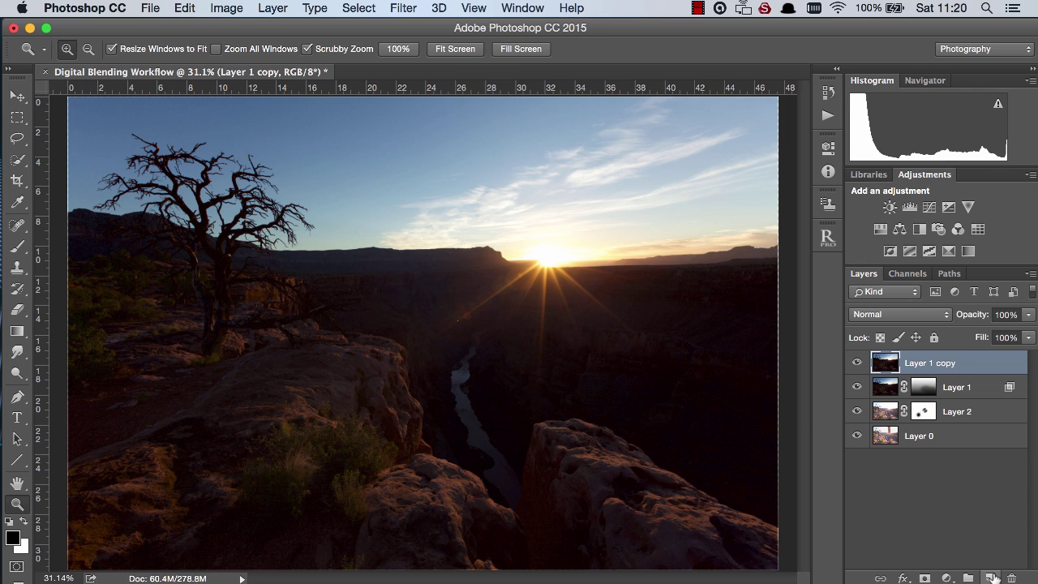
Create a new layer on top and fill it with black.
{"action": "left_click", "coordinate": [988, 577]}
{"action": "left_click", "coordinate": [185, 8]}
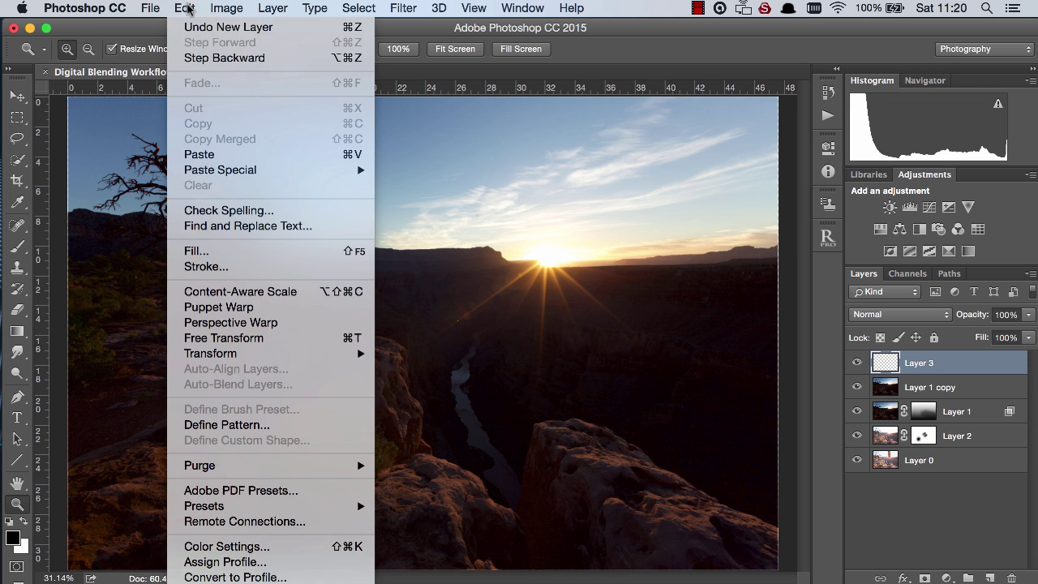
{"action": "left_click", "coordinate": [247, 255]}
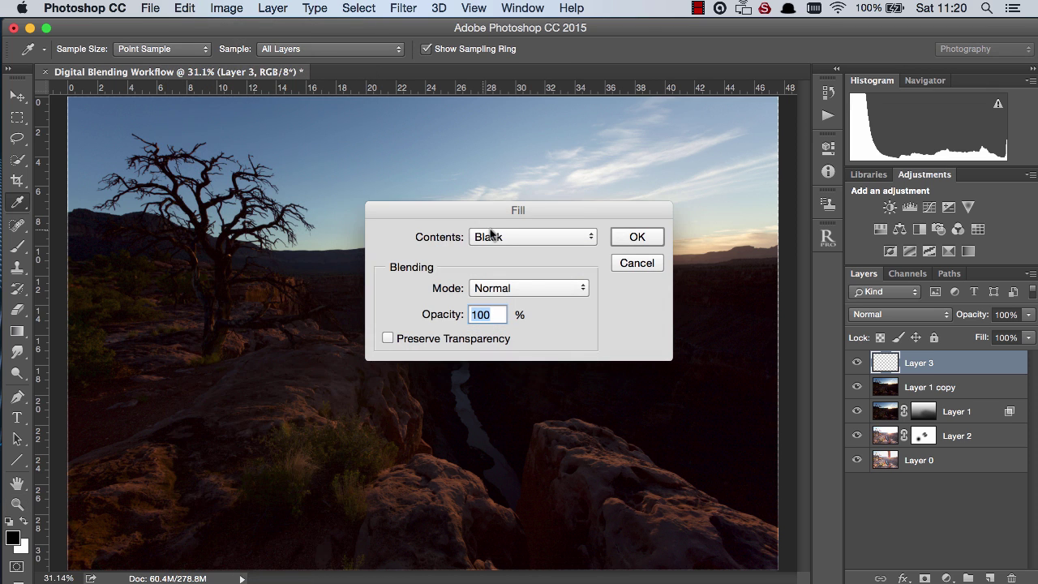
{"action": "left_click", "coordinate": [639, 237]}
{"action": "key", "text": "z"}
Set the black layer's blend mode to Soft Light and toggle it to compare.
{"action": "left_click", "coordinate": [896, 314]}
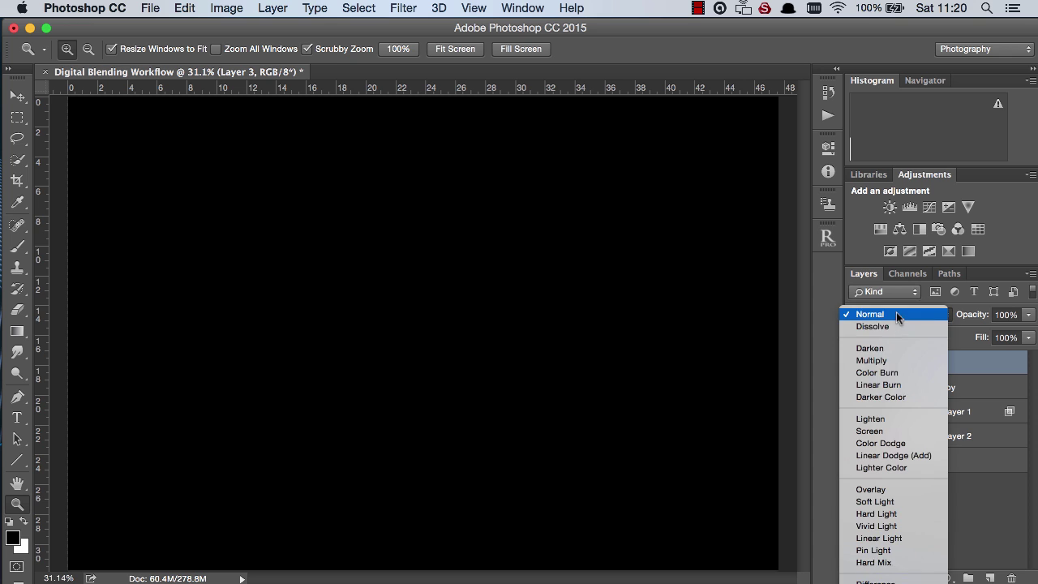
{"action": "left_click", "coordinate": [897, 500]}
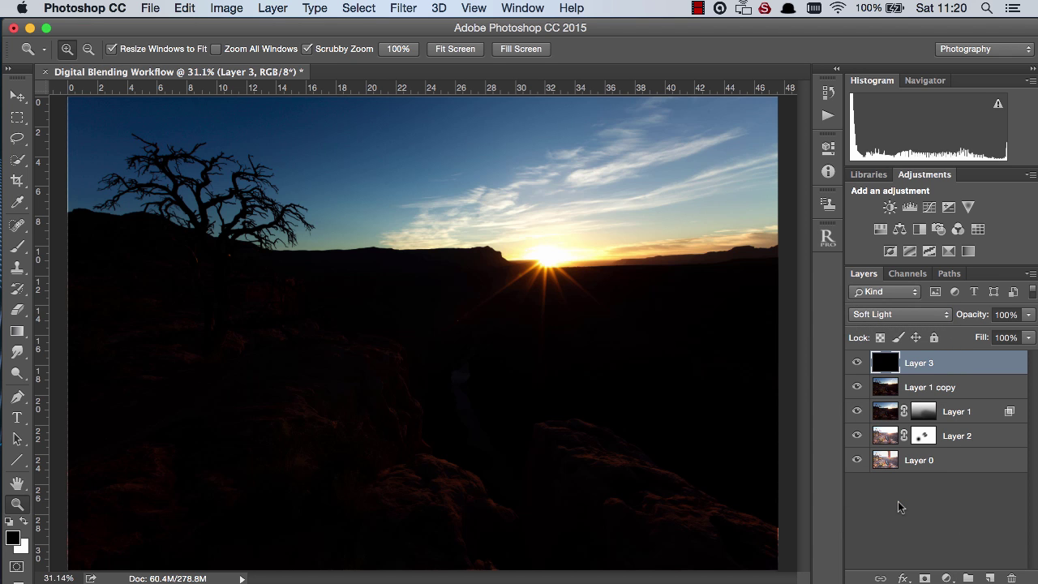
{"action": "left_click", "coordinate": [857, 364]}
{"action": "left_click", "coordinate": [857, 364]}
{"action": "left_click", "coordinate": [857, 364]}
{"action": "left_click", "coordinate": [858, 364]}
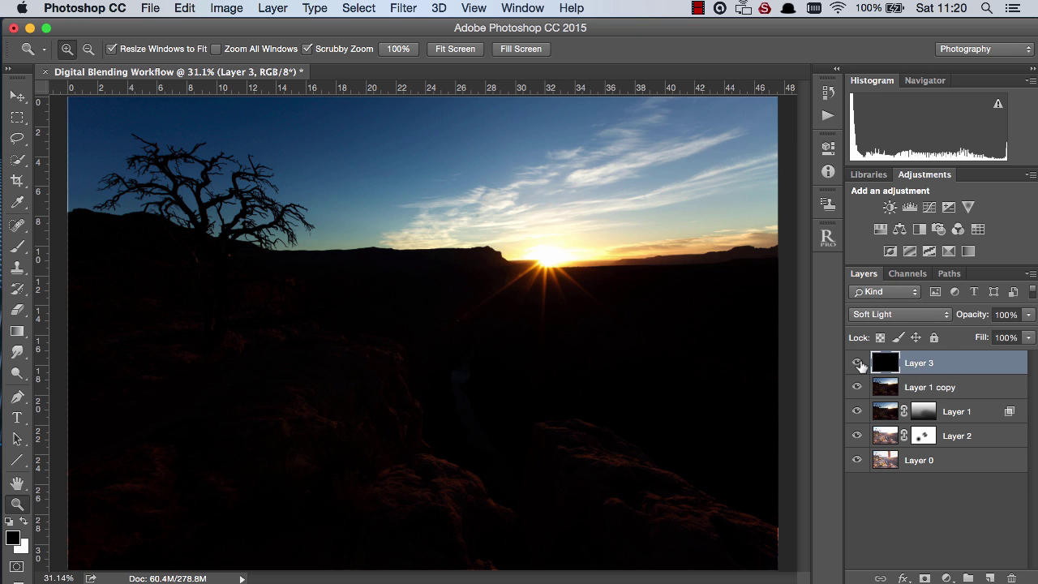
Group Layer 3 and Layer 1 copy into Group 1 and add a Hide All black mask.
{"action": "left_click", "coordinate": [945, 387], "text": "shift"}
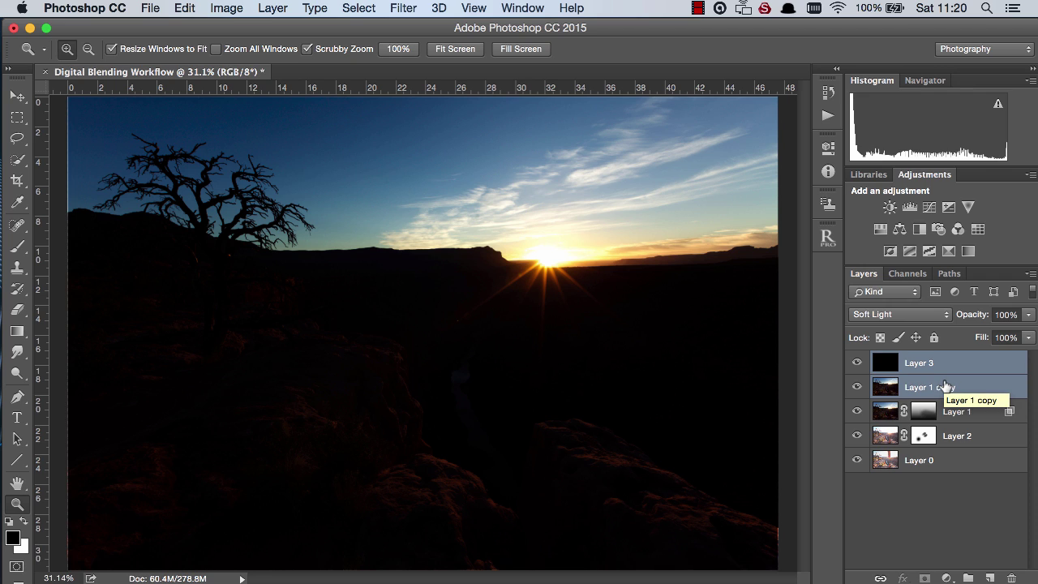
{"action": "key", "text": "super+g"}
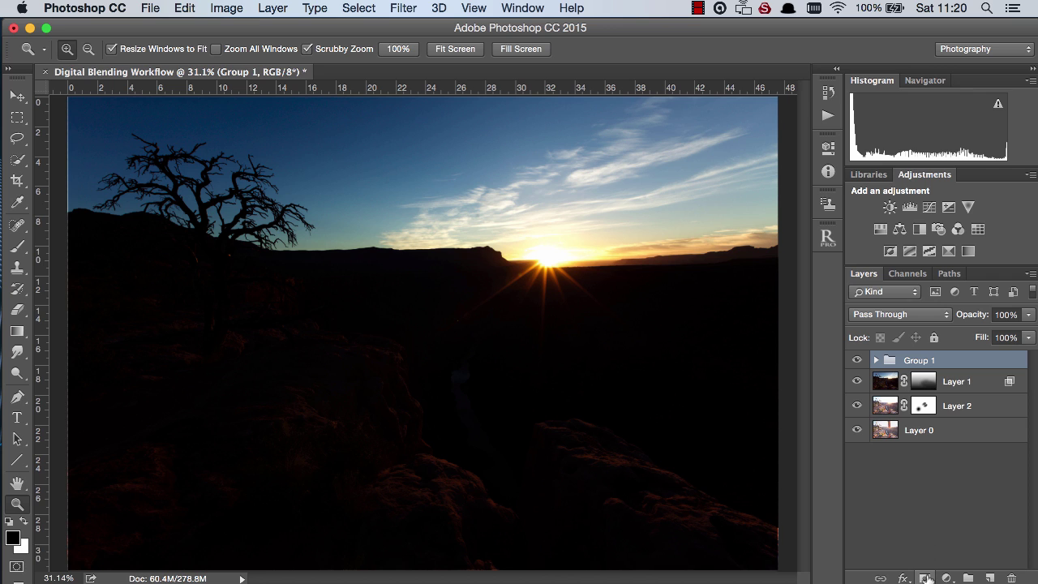
{"action": "key", "text": "alt"}
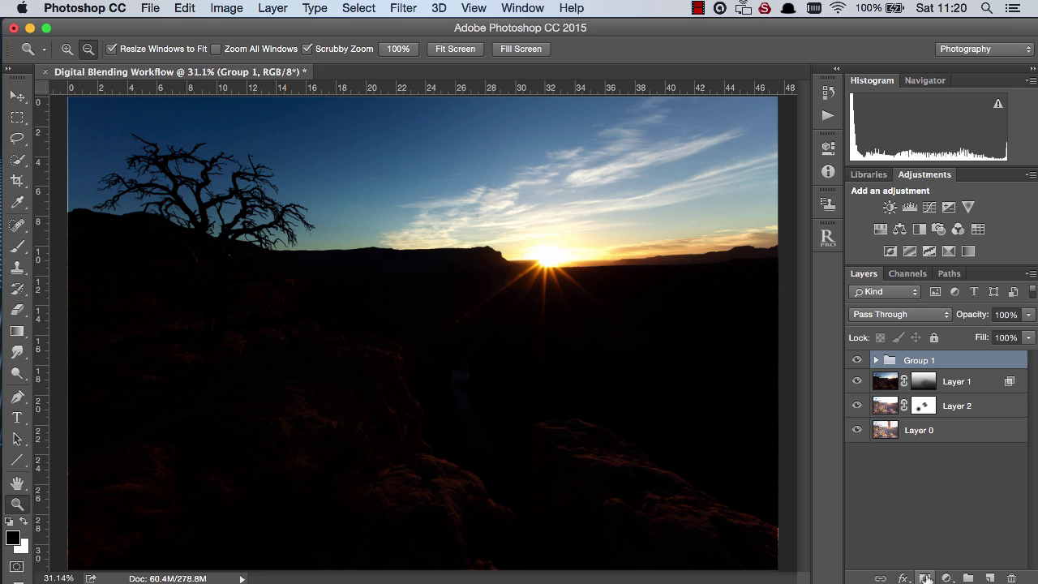
{"action": "left_click", "coordinate": [925, 578], "text": "alt"}
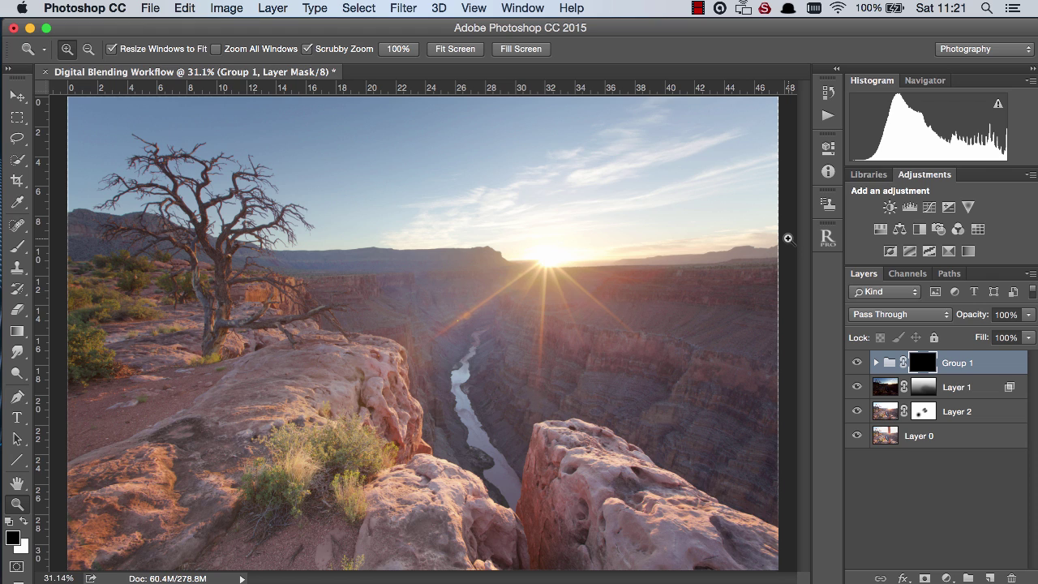
Generate the Brights luminosity masks in Raya Pro and preview Brights 3 in Channels.
{"action": "left_click", "coordinate": [826, 237]}
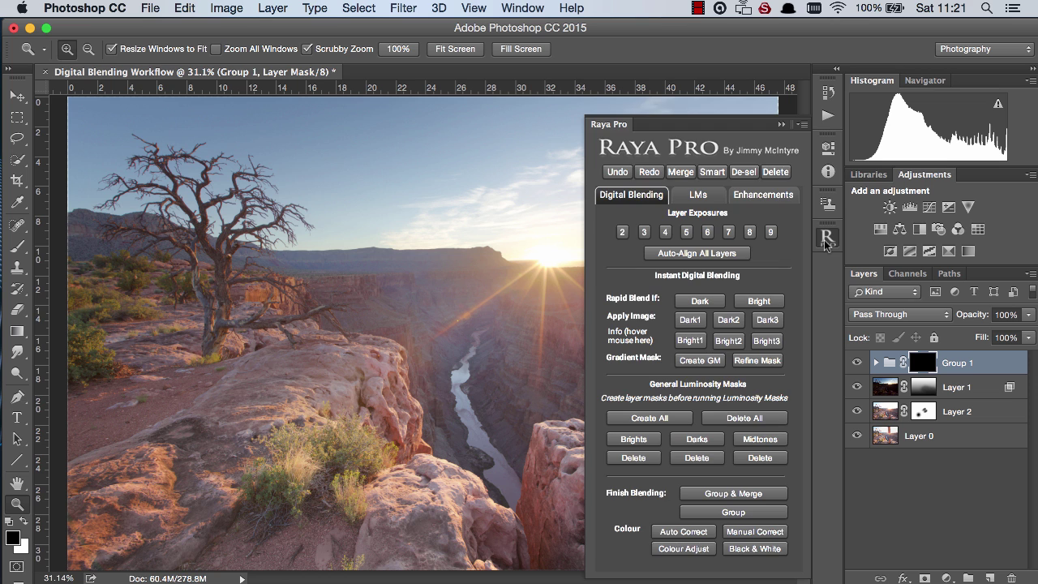
{"action": "left_click", "coordinate": [634, 439]}
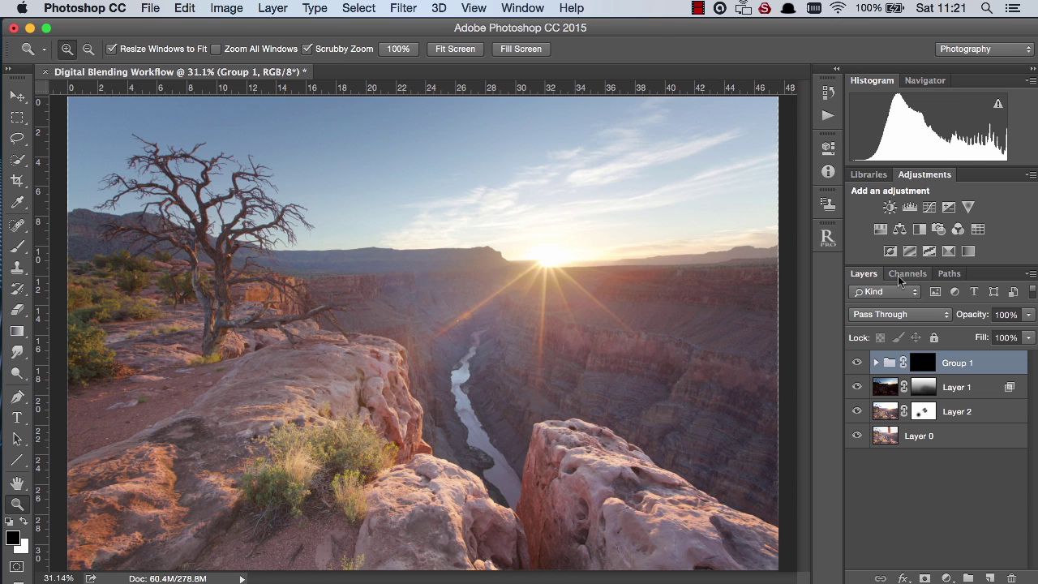
{"action": "left_click", "coordinate": [897, 276]}
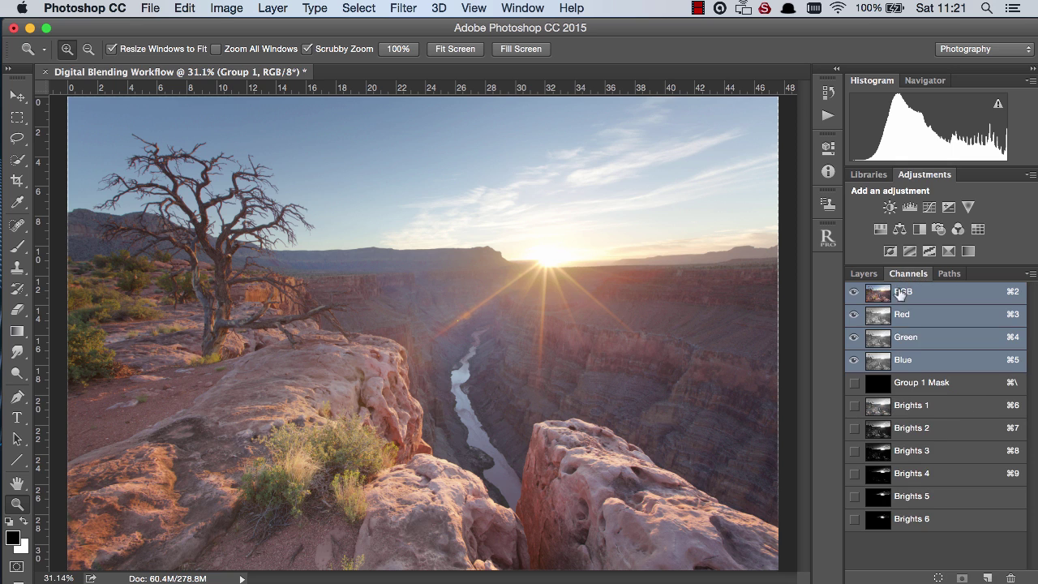
{"action": "left_click", "coordinate": [881, 453]}
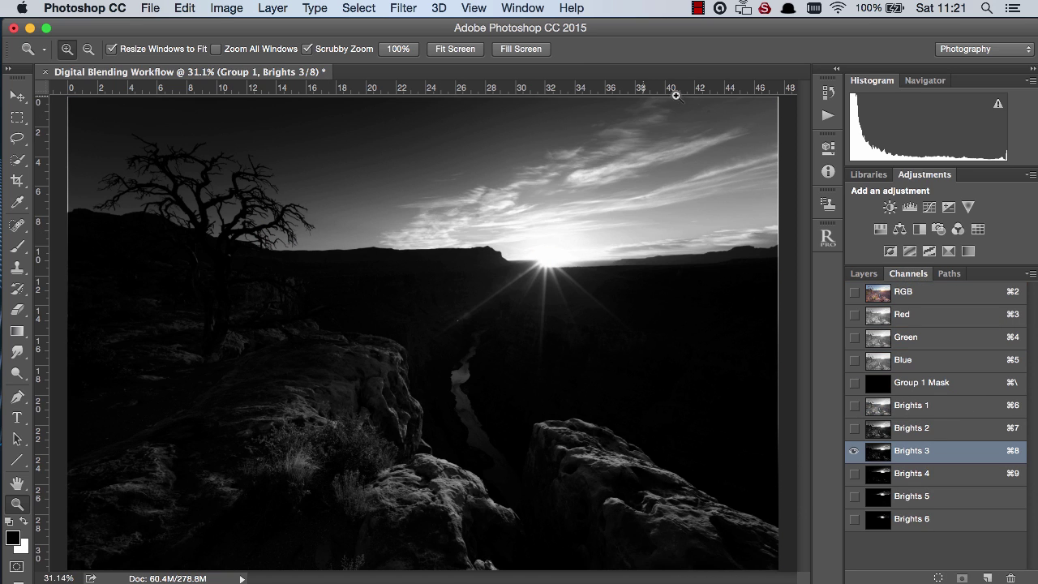
{"action": "left_click", "coordinate": [864, 273]}
Load Brights 3 as a selection, hide its edges, and target Group 1's mask.
{"action": "left_click", "coordinate": [827, 237]}
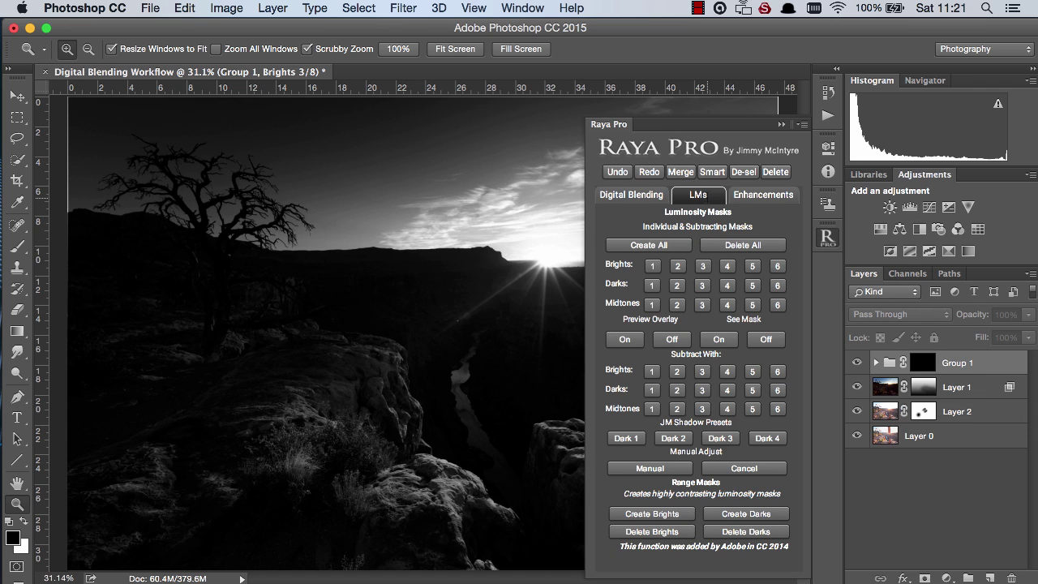
{"action": "left_click", "coordinate": [702, 266]}
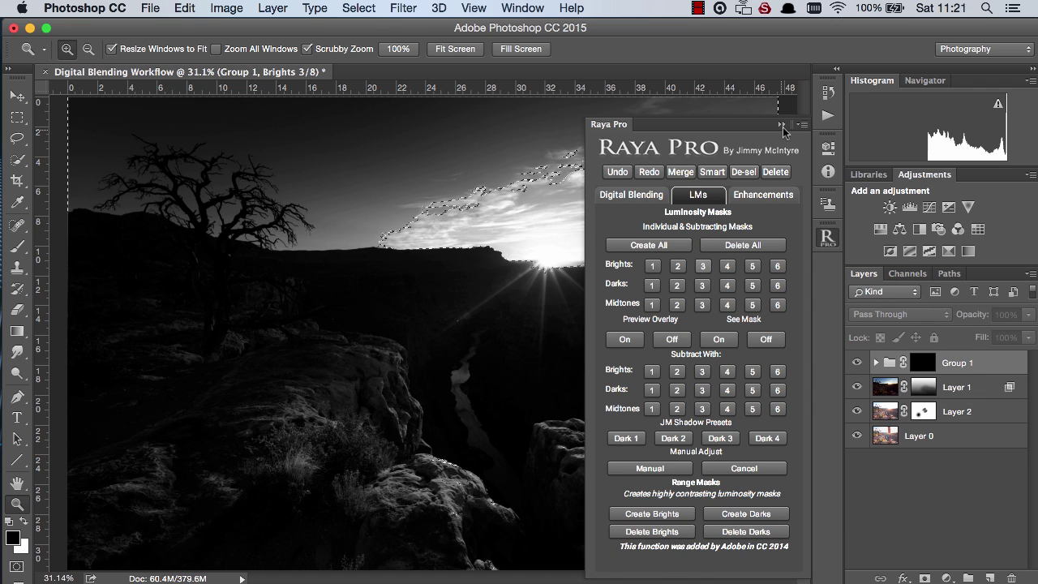
{"action": "left_click", "coordinate": [826, 235]}
{"action": "left_click", "coordinate": [950, 365]}
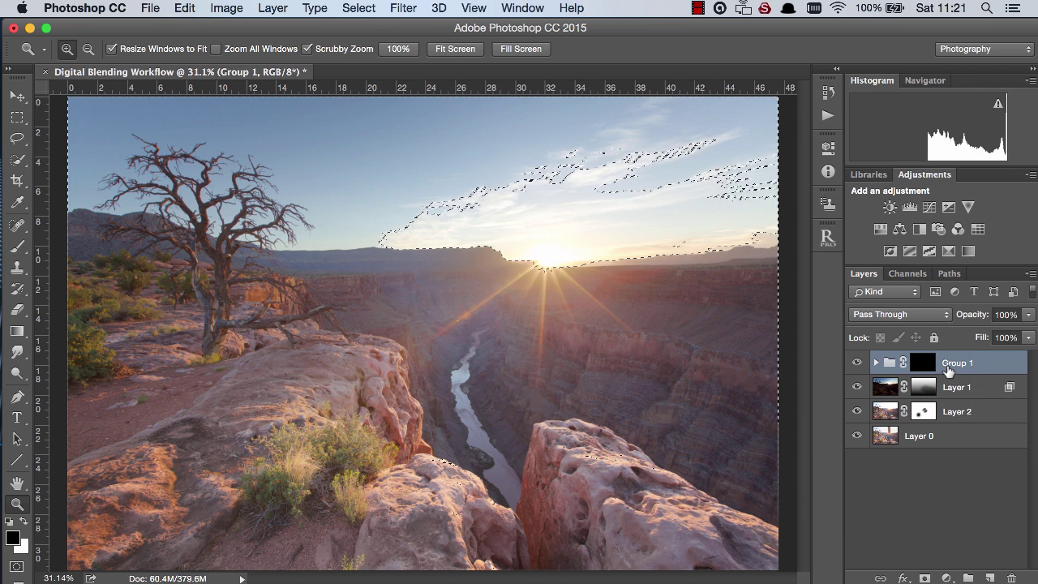
{"action": "key", "text": "super+h"}
{"action": "left_click", "coordinate": [922, 364]}
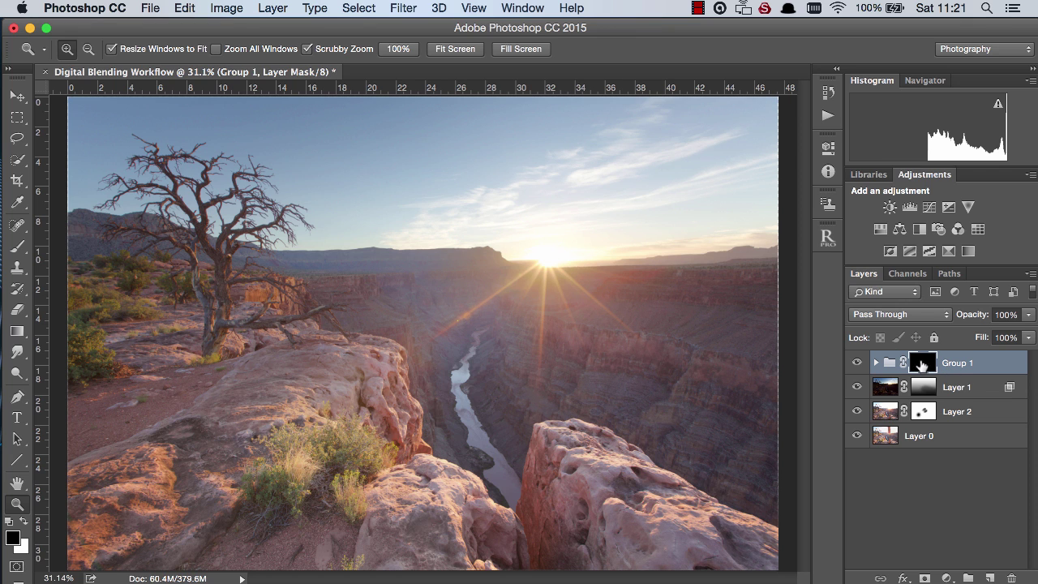
Set up a white brush at 2205 px size and 100% opacity.
{"action": "left_click", "coordinate": [17, 248]}
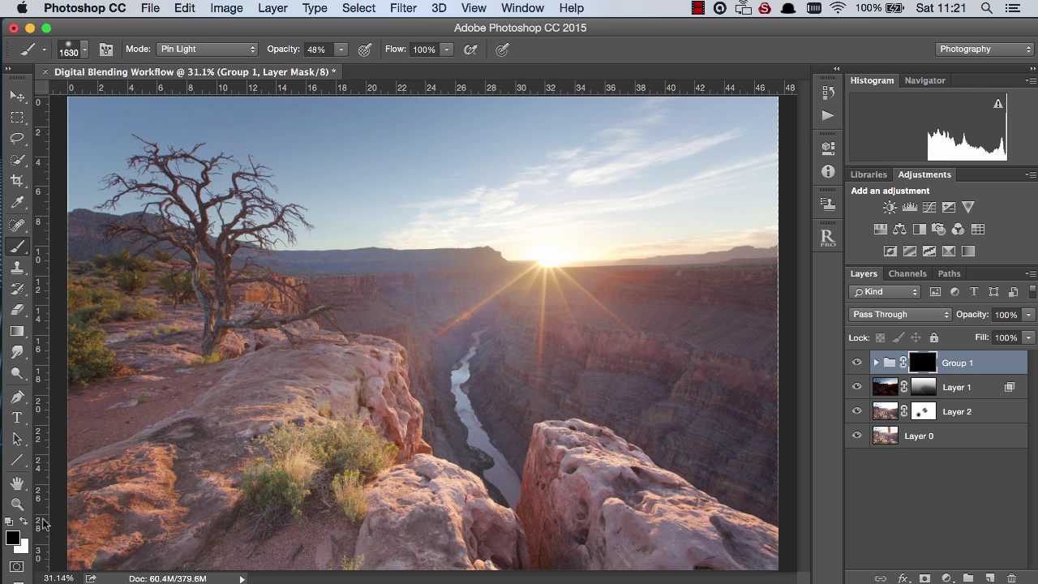
{"action": "left_click", "coordinate": [25, 522]}
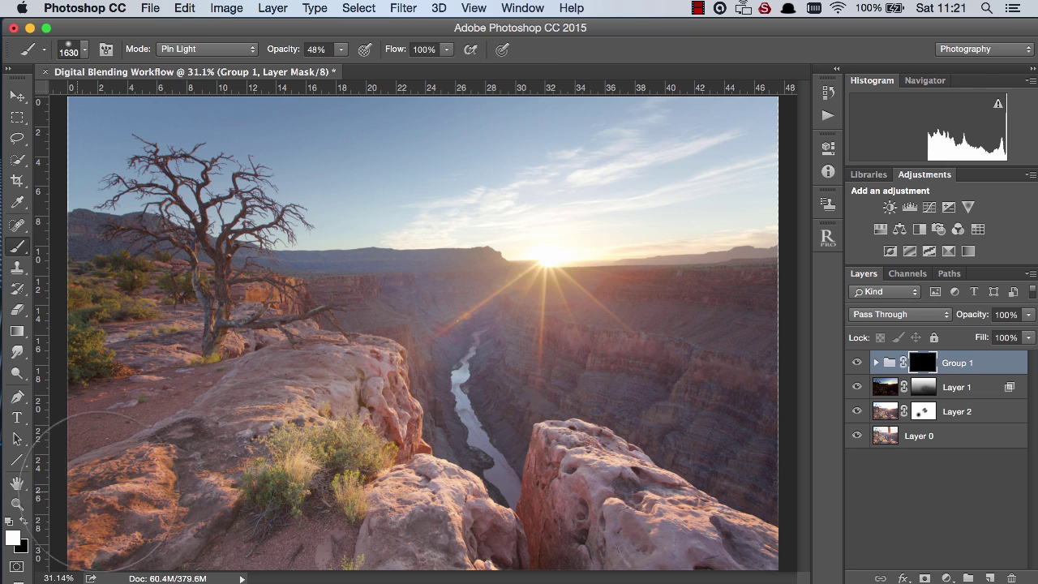
{"action": "left_click", "coordinate": [418, 304], "text": "ctrl+alt"}
{"action": "left_click_drag", "start_coordinate": [418, 306], "coordinate": [489, 310]}
{"action": "left_click_drag", "start_coordinate": [279, 52], "coordinate": [381, 52]}
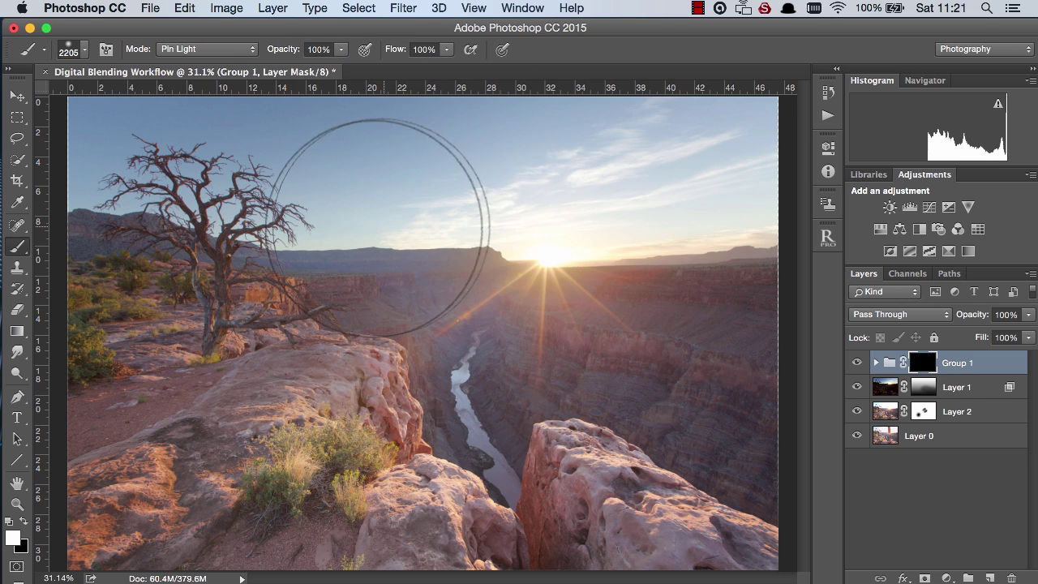
Paint white into Group 1's mask over the upper sky and lower Group 1 to 63% opacity.
{"action": "mouse_move", "coordinate": [462, 227]}
{"action": "left_mouse_down"}
{"action": "mouse_move", "coordinate": [597, 208]}
{"action": "mouse_move", "coordinate": [776, 162]}
{"action": "left_mouse_up"}
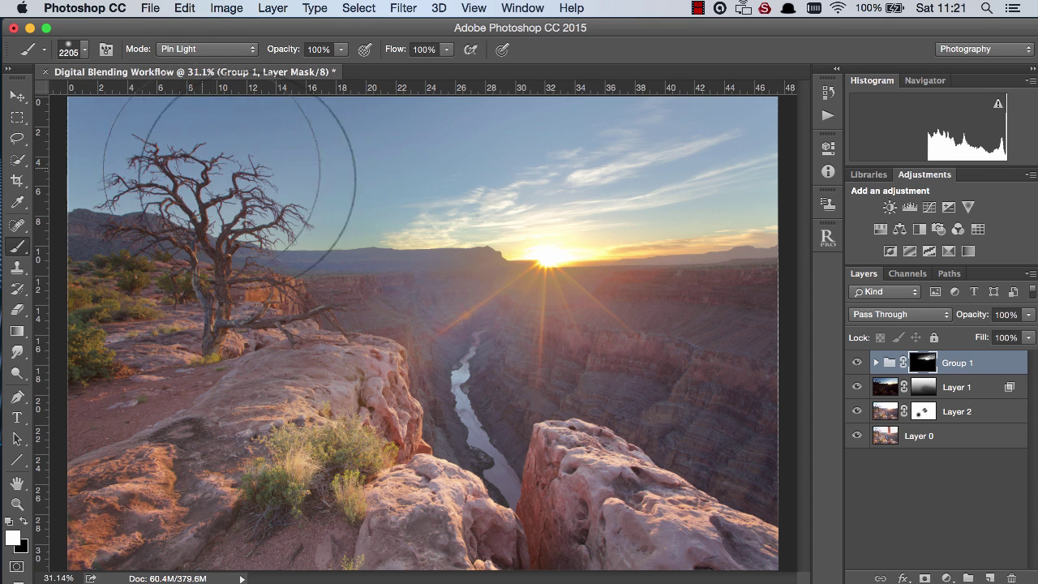
{"action": "left_click_drag", "start_coordinate": [799, 93], "coordinate": [764, 151]}
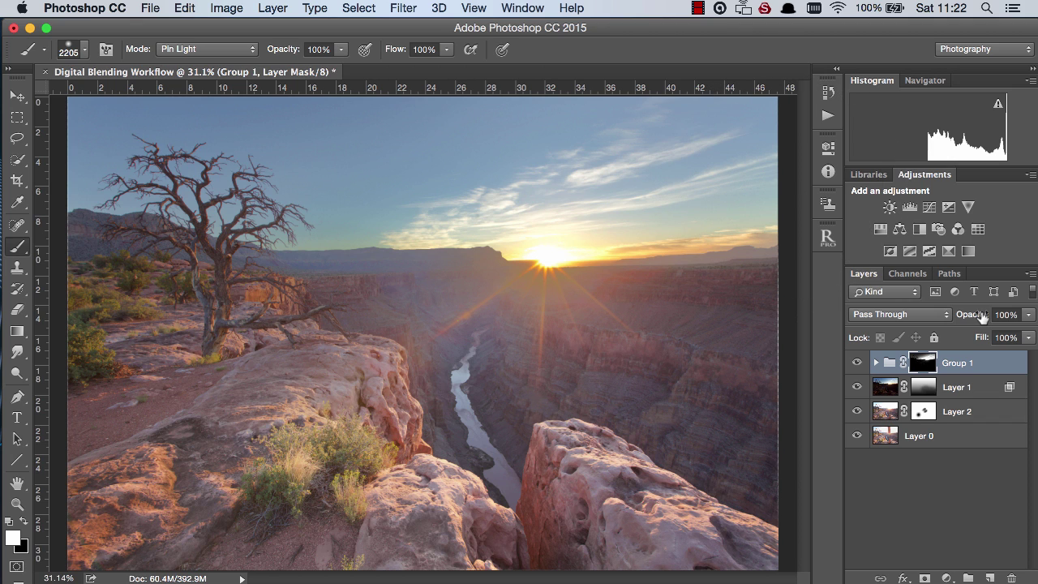
{"action": "left_click_drag", "start_coordinate": [982, 316], "coordinate": [950, 315]}
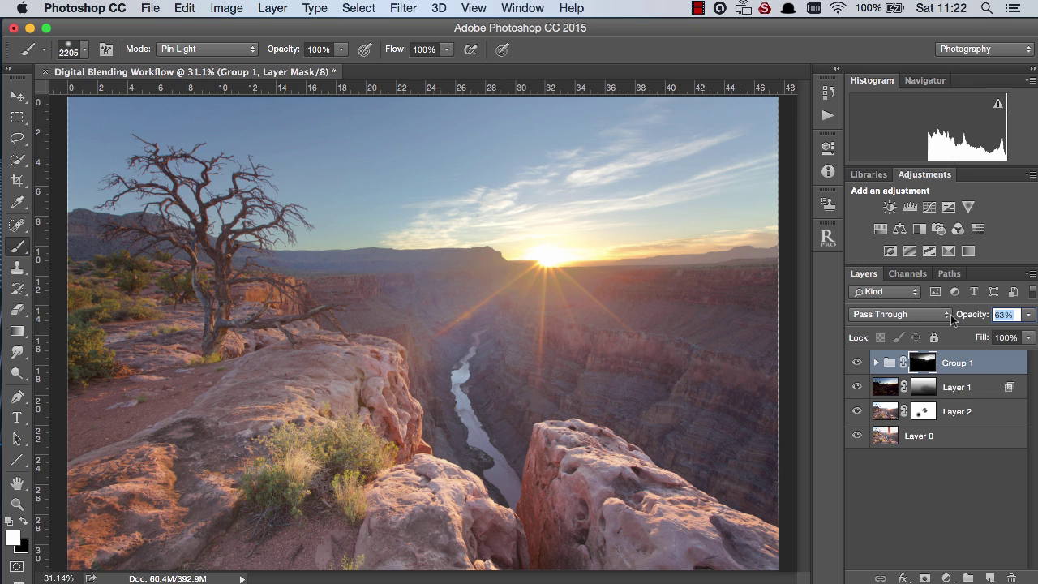
Zoom on the tree branches, toggle Group 1 to check the edges, then fit the image.
{"action": "left_click", "coordinate": [858, 363]}
{"action": "left_click", "coordinate": [859, 363]}
{"action": "left_click", "coordinate": [858, 363]}
{"action": "left_click", "coordinate": [859, 364]}
{"action": "key", "text": "z"}
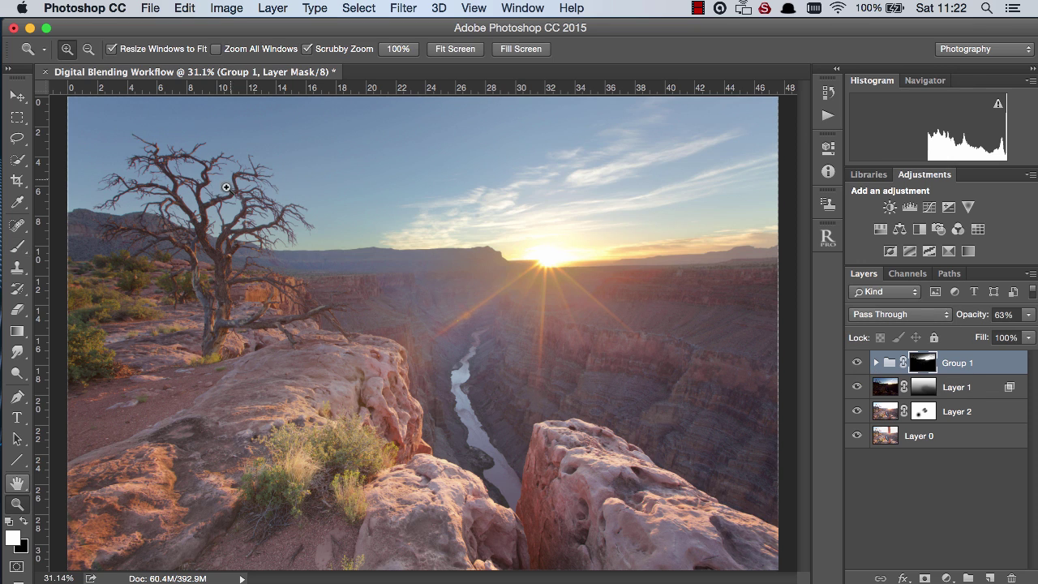
{"action": "left_click_drag", "start_coordinate": [228, 196], "coordinate": [429, 215]}
{"action": "left_click", "coordinate": [859, 363]}
{"action": "left_click", "coordinate": [858, 364]}
{"action": "left_click", "coordinate": [858, 363]}
{"action": "left_click", "coordinate": [859, 363]}
{"action": "left_click", "coordinate": [858, 363]}
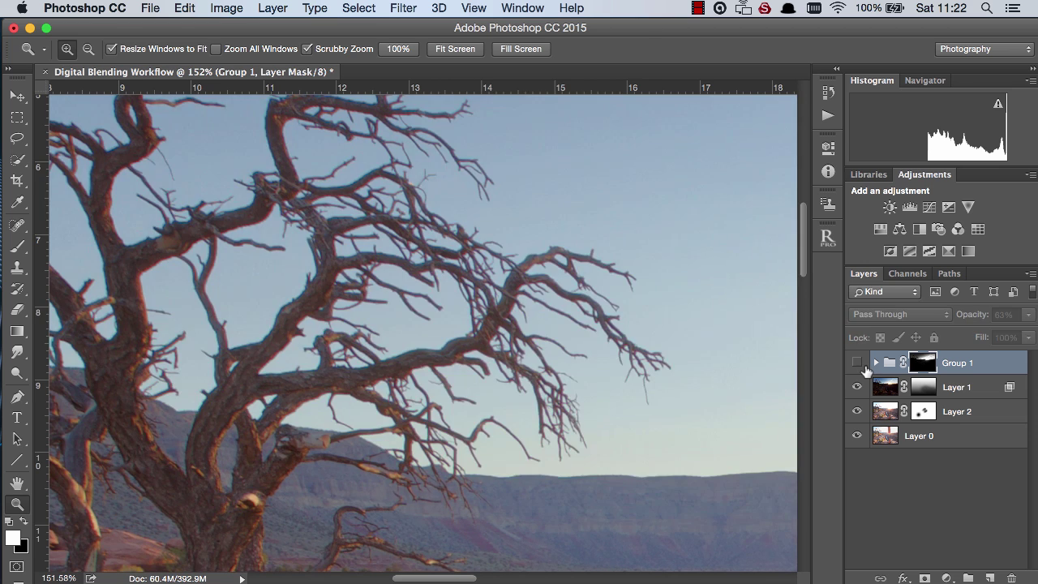
{"action": "left_click", "coordinate": [858, 363]}
{"action": "key", "text": "super+0"}
Group Layer 1 with Group 1 into Group 2 and toggle it to compare.
{"action": "left_click", "coordinate": [958, 387], "text": "shift"}
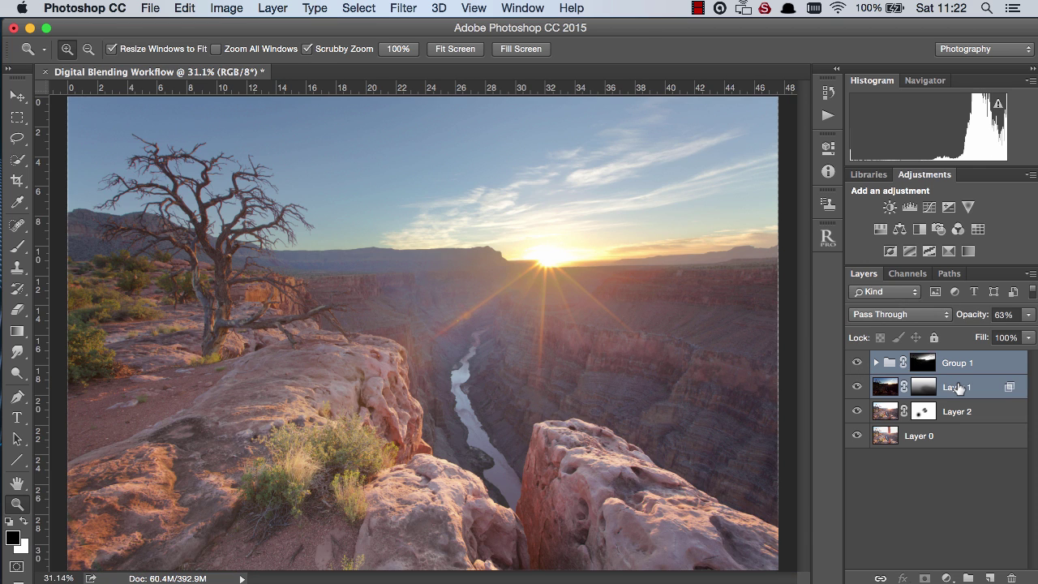
{"action": "key", "text": "super+g"}
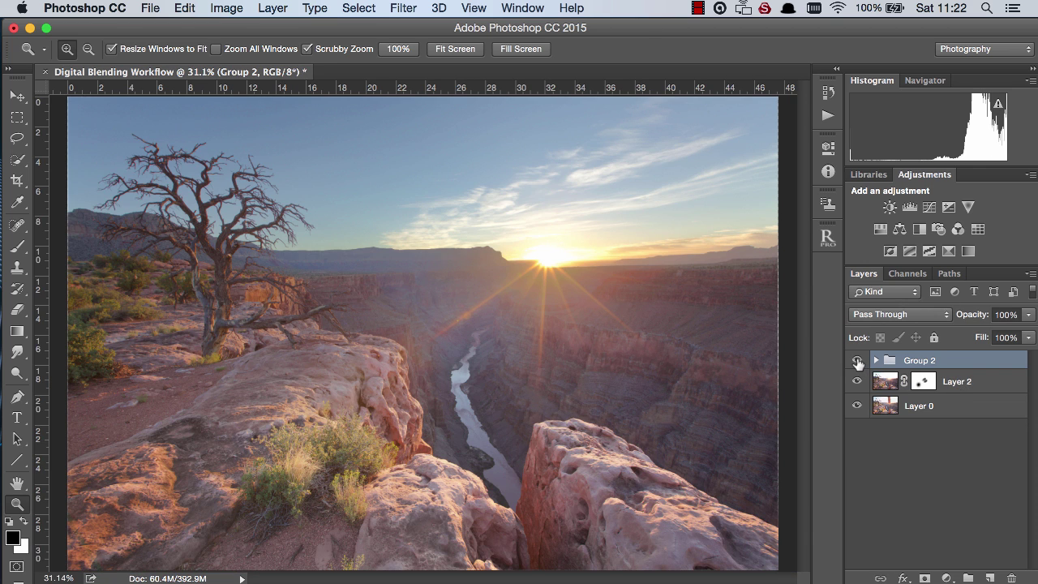
{"action": "left_click", "coordinate": [857, 360]}
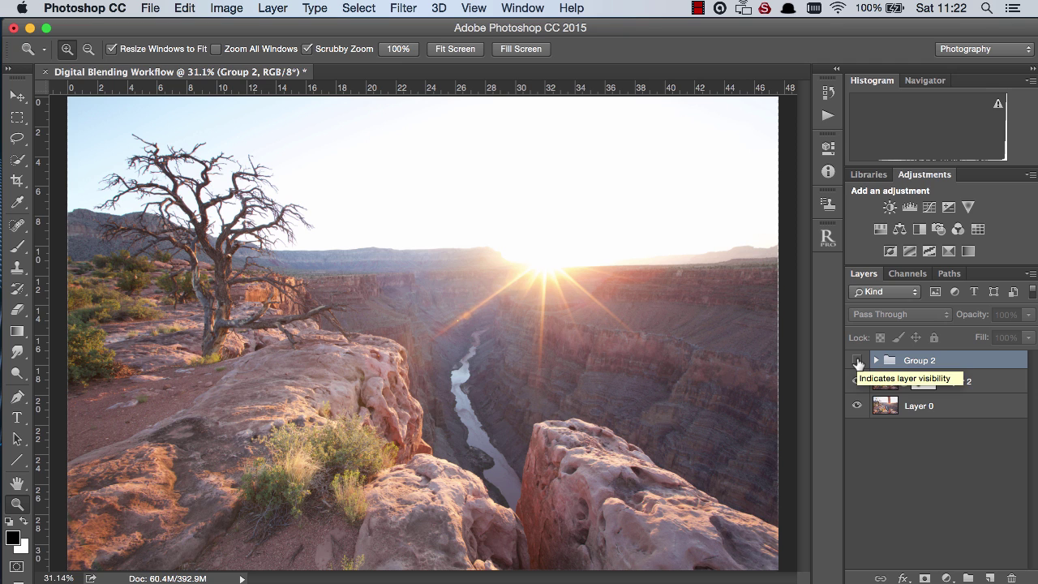
{"action": "left_click", "coordinate": [857, 361]}
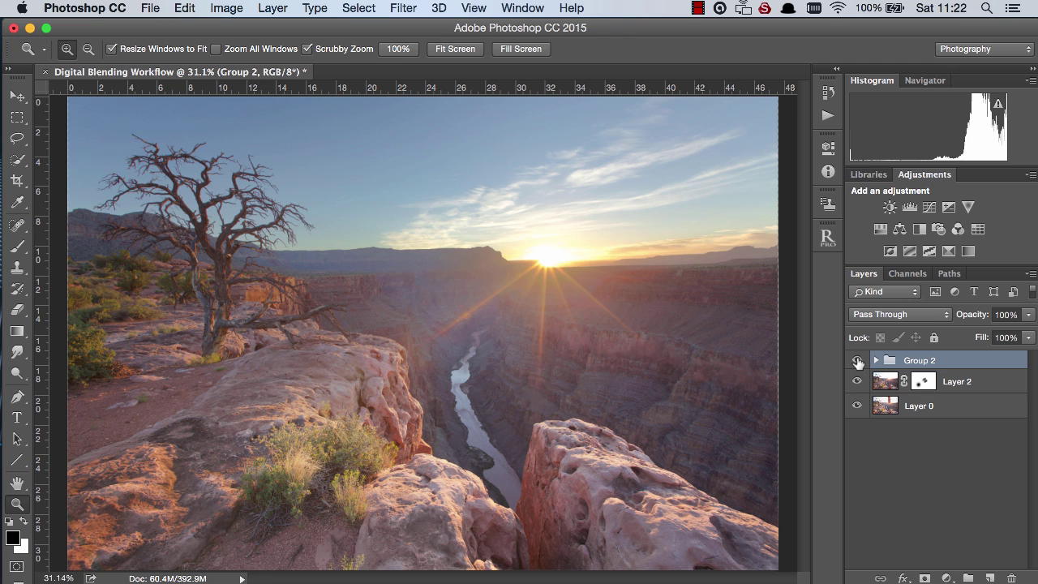
Set Group 2's opacity to 73%, then raise it to 86%.
{"action": "left_click", "coordinate": [1005, 314]}
{"action": "type", "text": "73"}
{"action": "key", "text": "Return"}
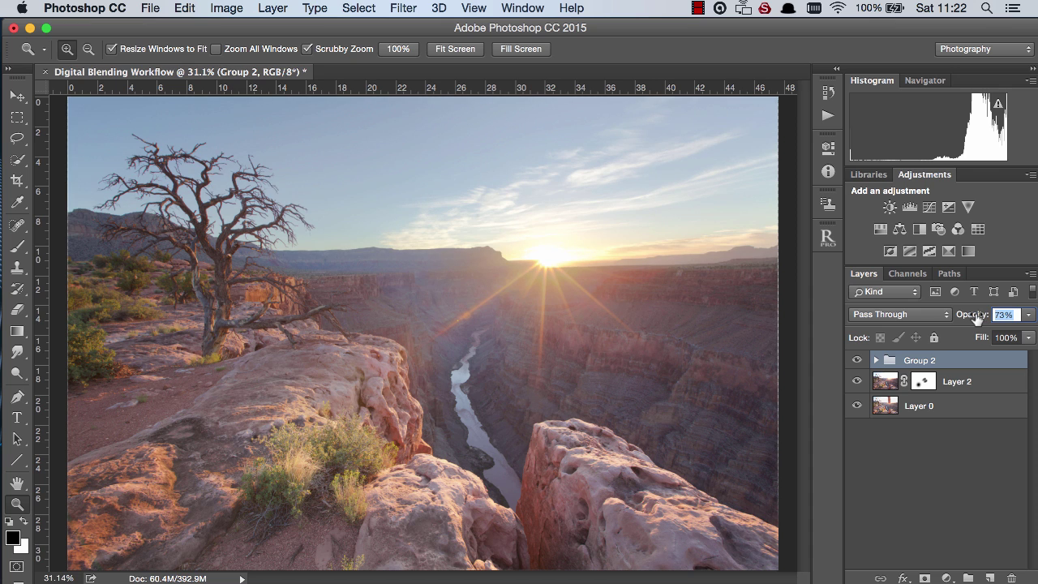
{"action": "left_click_drag", "start_coordinate": [977, 318], "coordinate": [987, 316]}
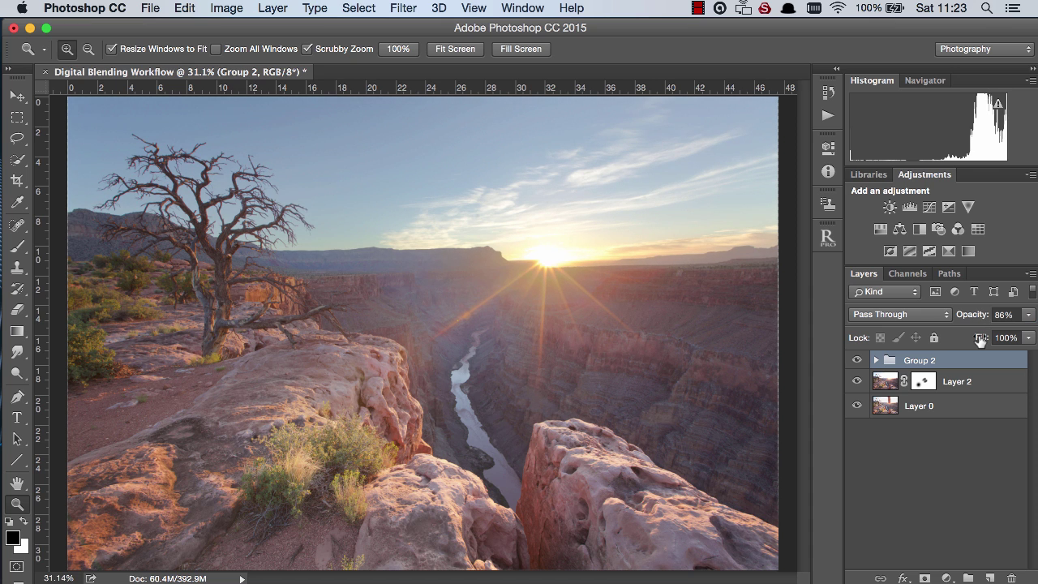